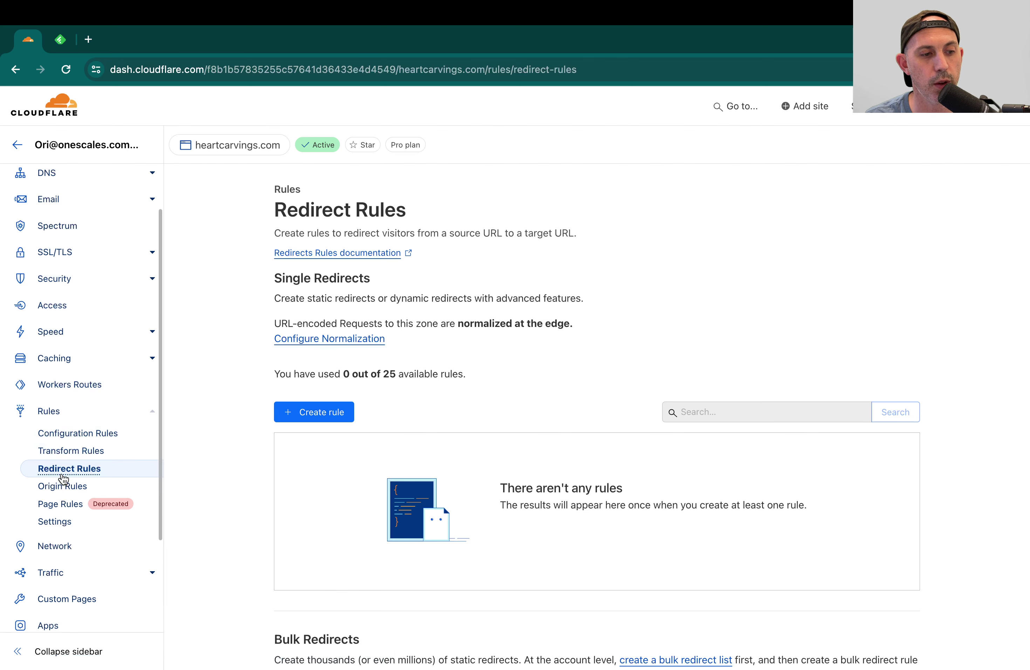
Start a new redirect rule named 'redirect old to new' that applies to all incoming requests.
{"action": "left_click", "coordinate": [334, 415]}
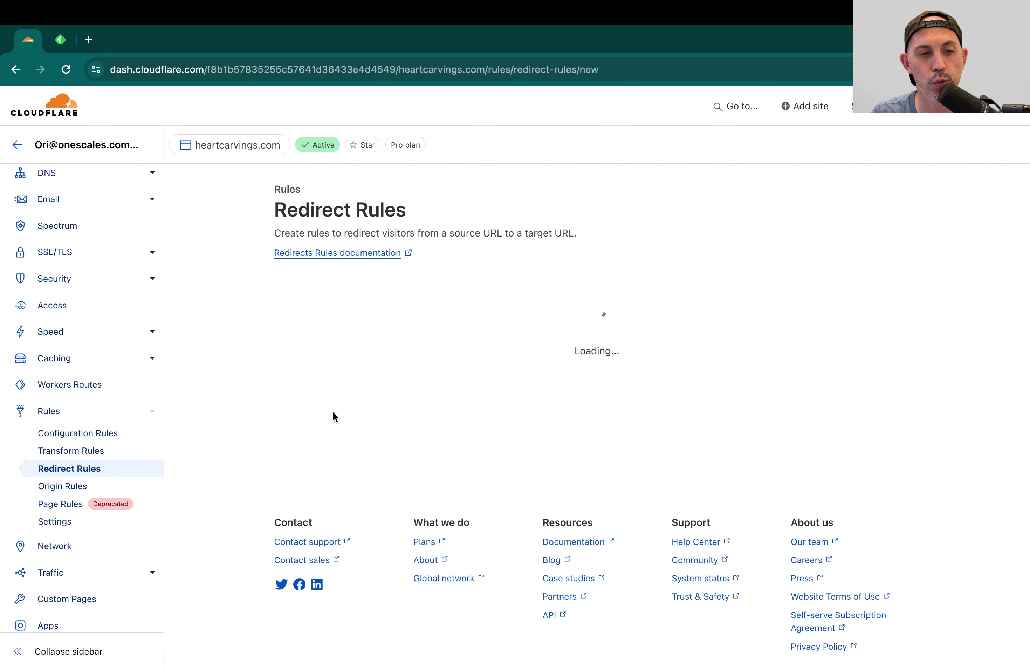
{"action": "left_click", "coordinate": [494, 345]}
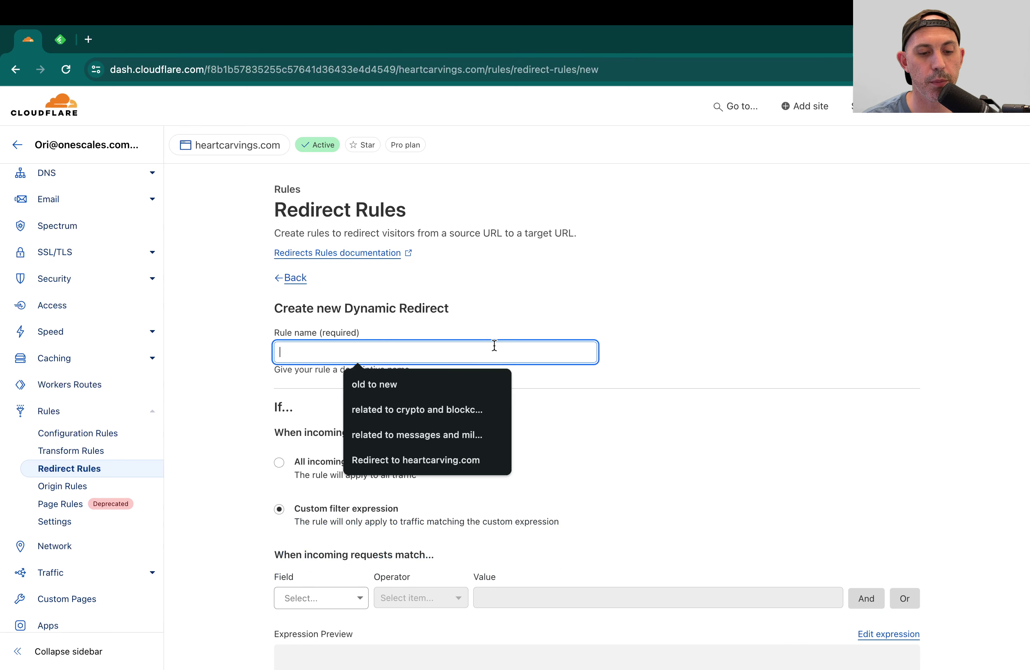
{"action": "type", "text": "o"}
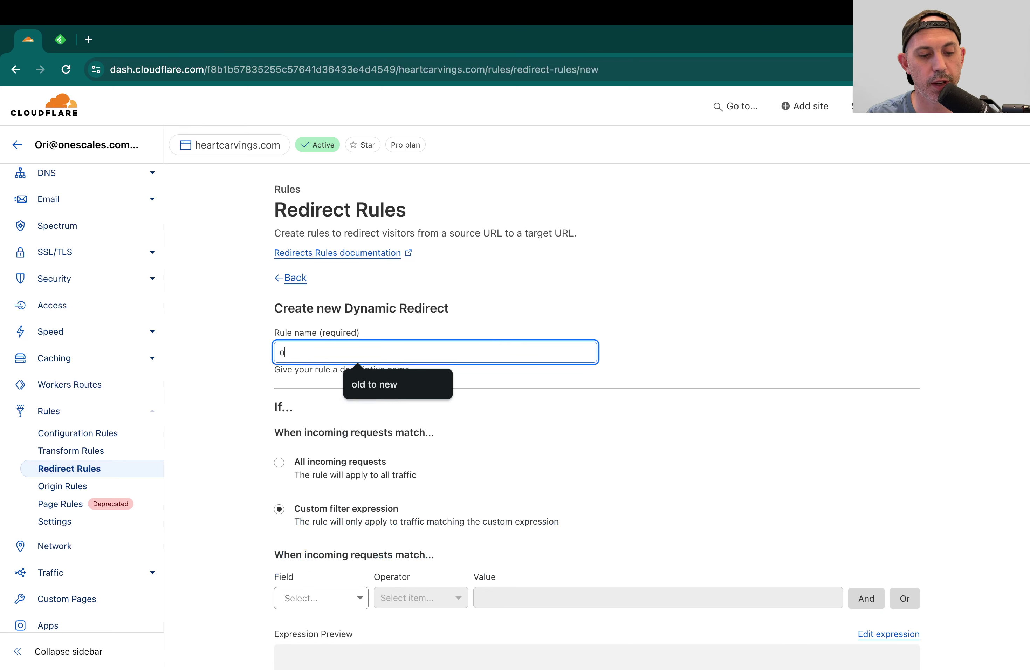
{"action": "type", "text": "ld to new"}
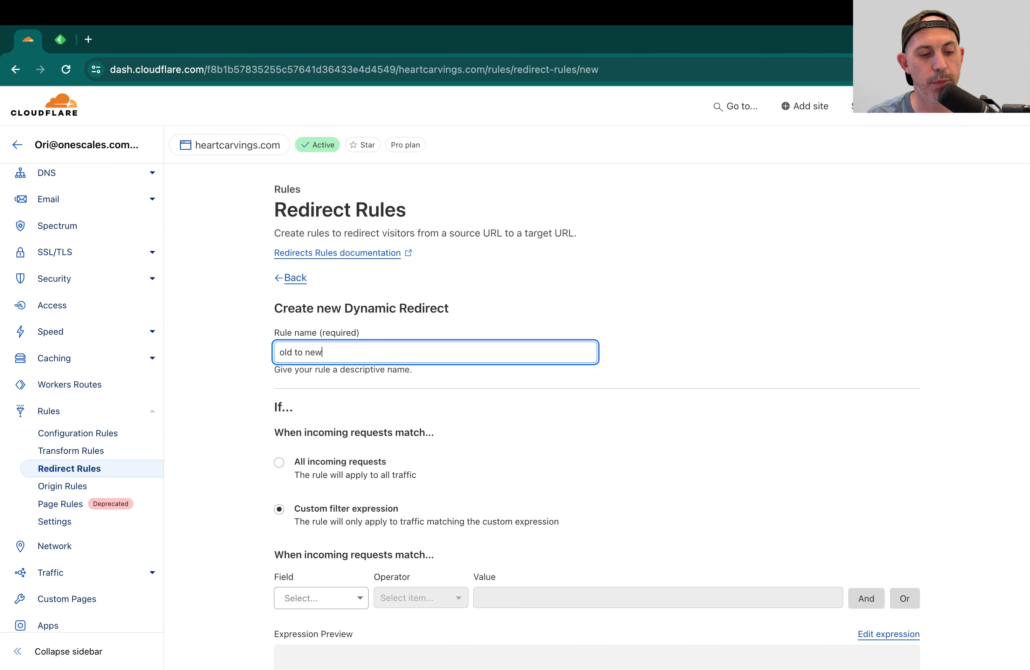
{"action": "key", "text": "super+Left"}
{"action": "type", "text": "redirect"}
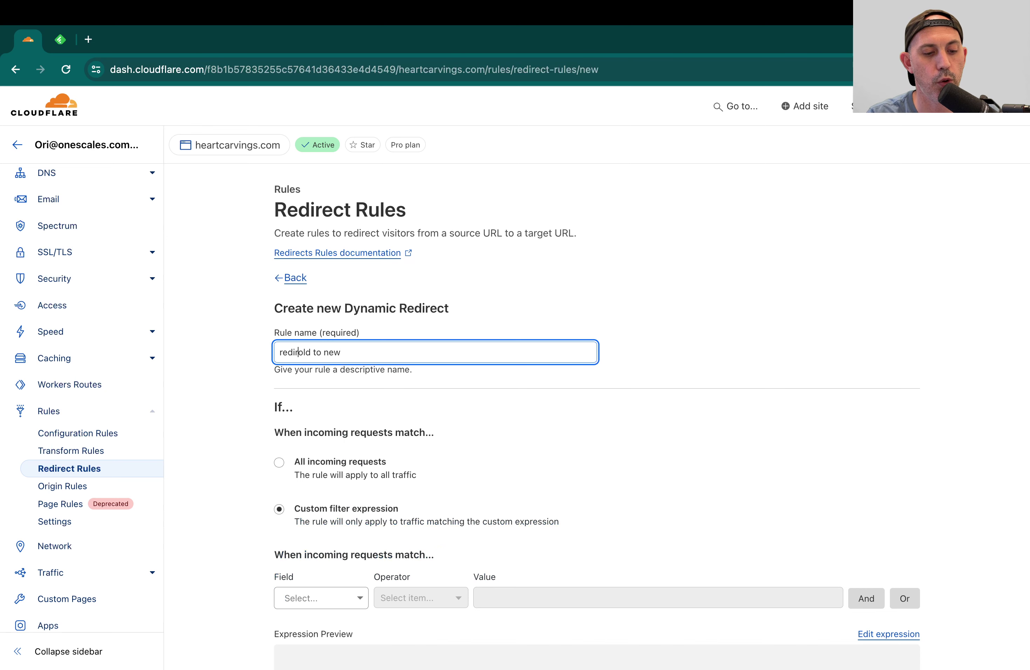
{"action": "scroll", "coordinate": [697, 447], "scroll_direction": "down", "scroll_amount": 3}
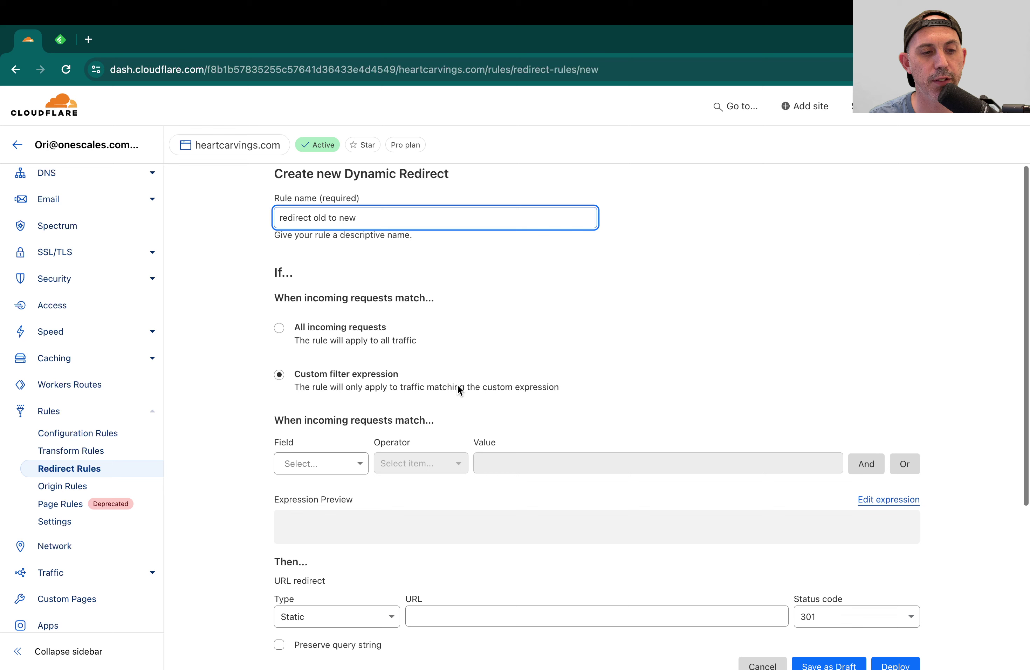
{"action": "left_click", "coordinate": [278, 329]}
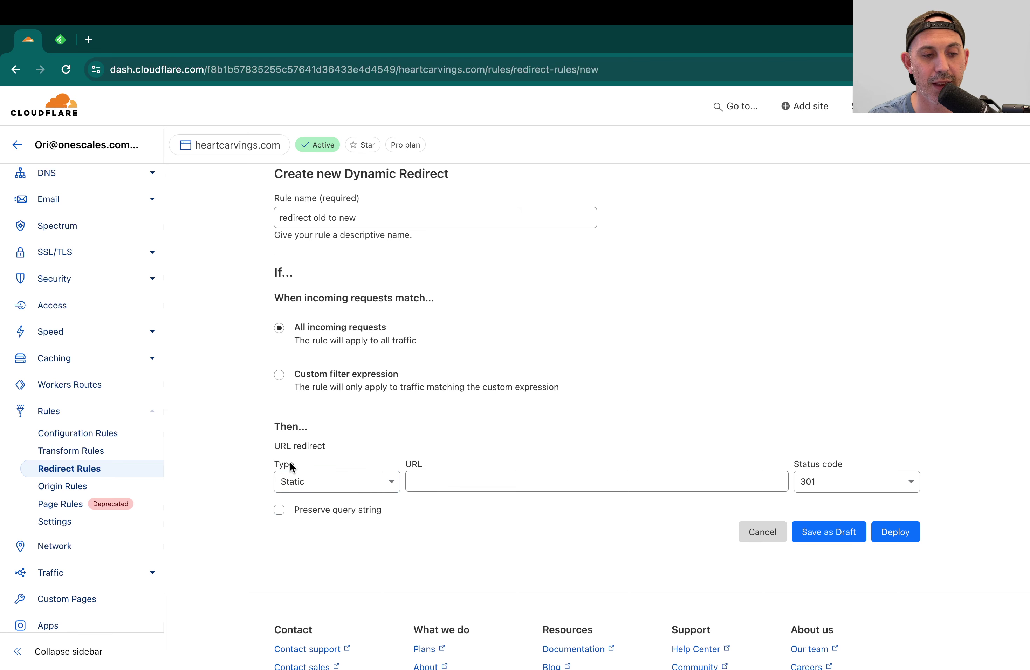
{"action": "left_click", "coordinate": [442, 482]}
{"action": "type", "text": "https:"}
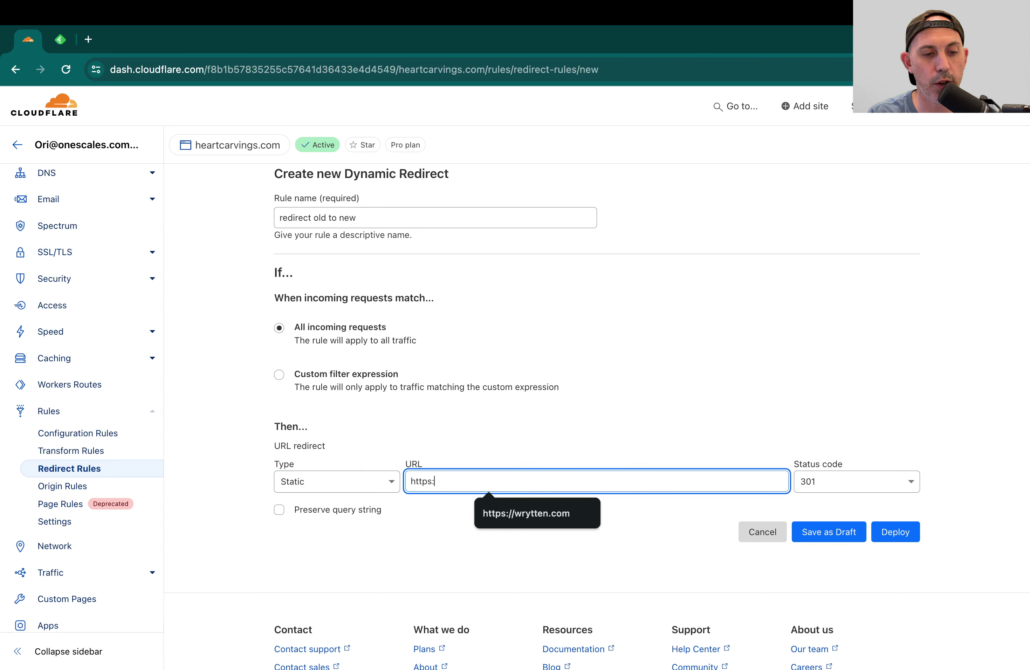
{"action": "type", "text": "//wrytten.c"}
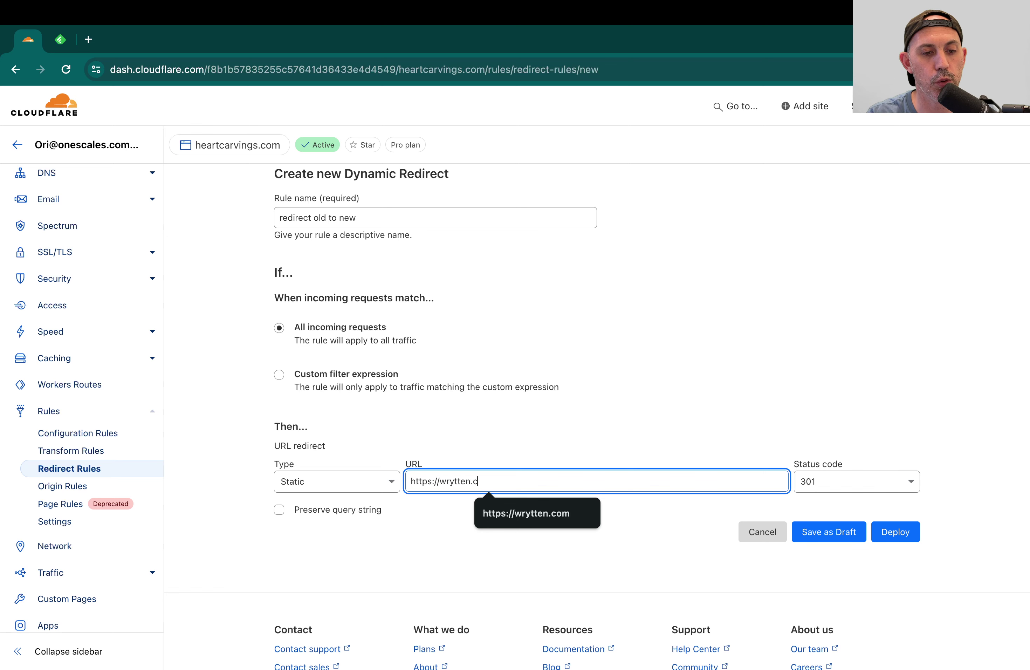
{"action": "type", "text": "om"}
{"action": "left_click", "coordinate": [691, 444]}
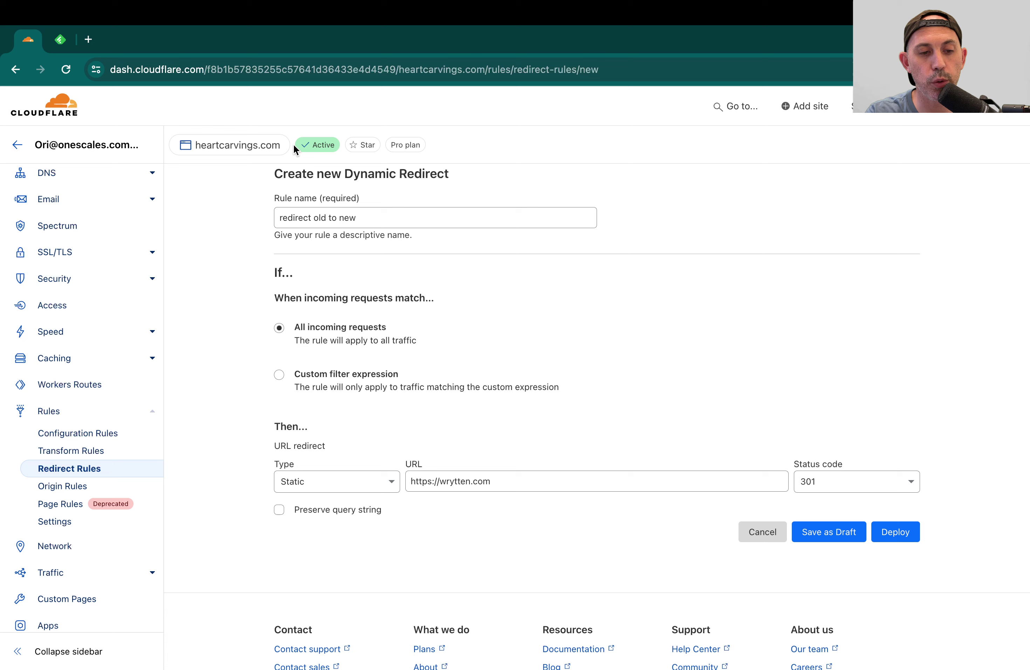
{"action": "left_click", "coordinate": [468, 485]}
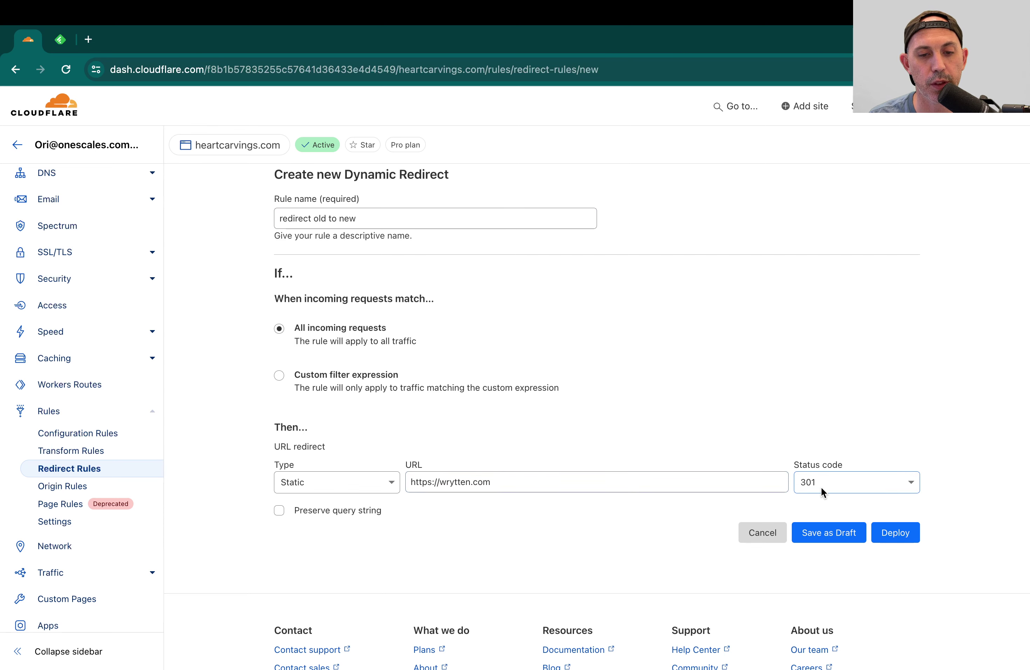
{"action": "left_click", "coordinate": [838, 486]}
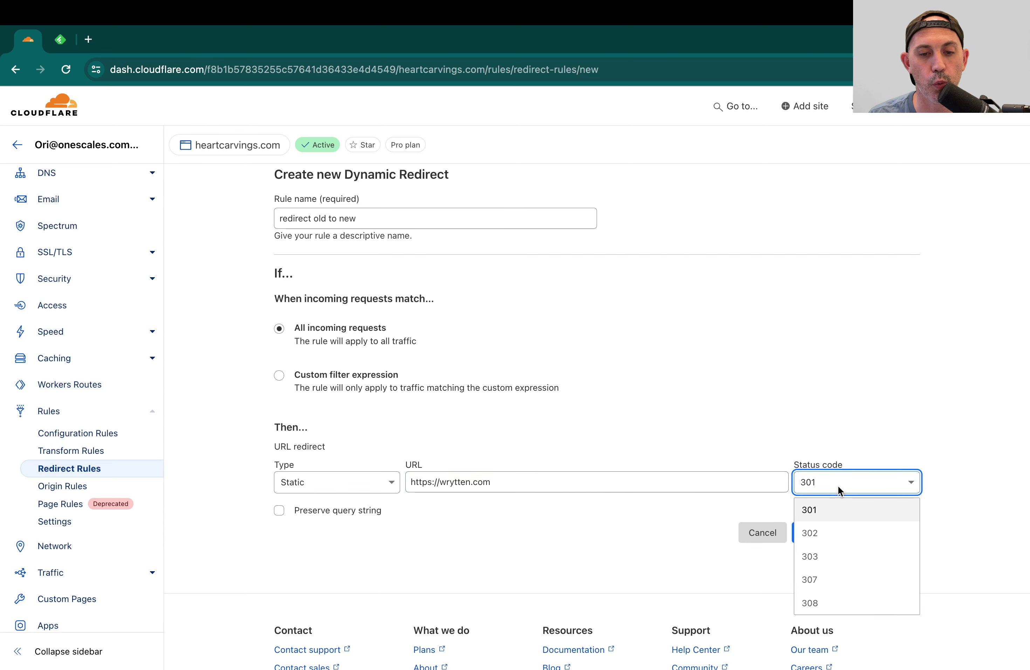
{"action": "left_click", "coordinate": [827, 534]}
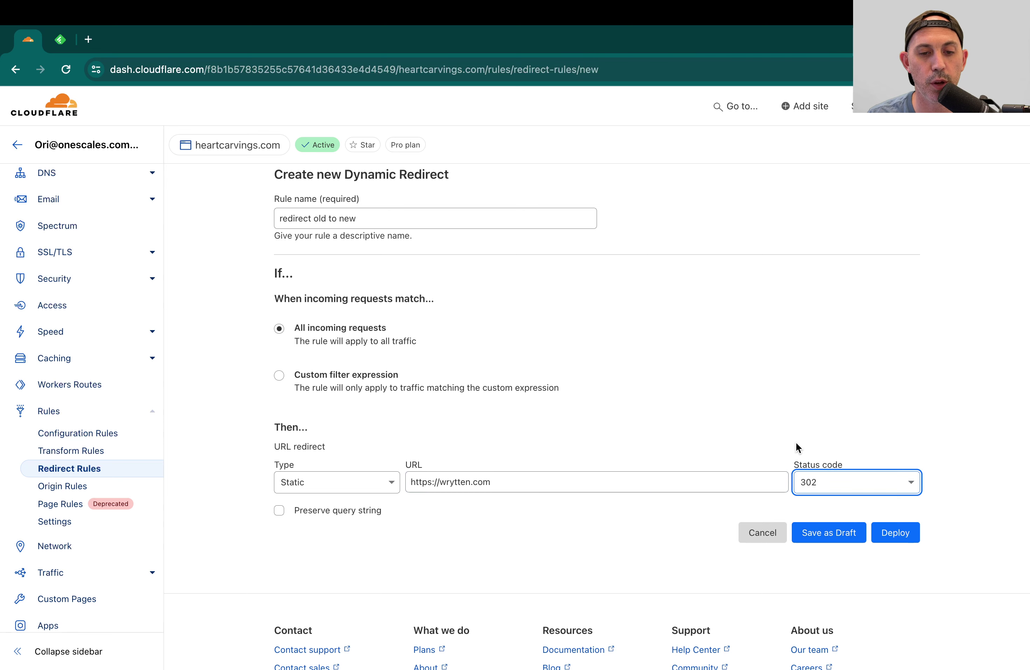
{"action": "left_click", "coordinate": [838, 476]}
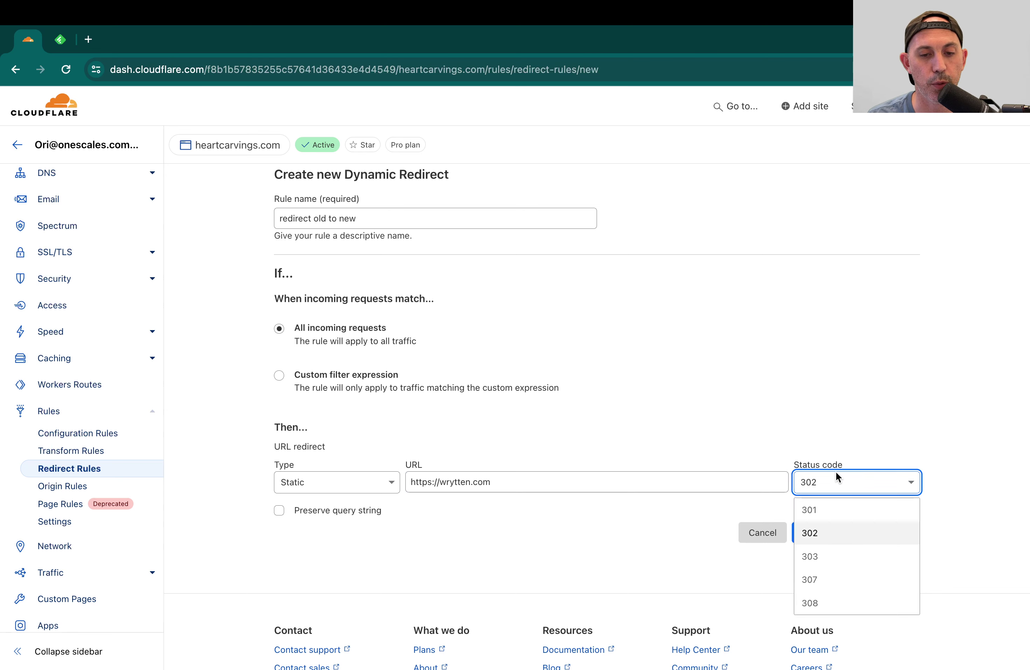
{"action": "left_click", "coordinate": [835, 510]}
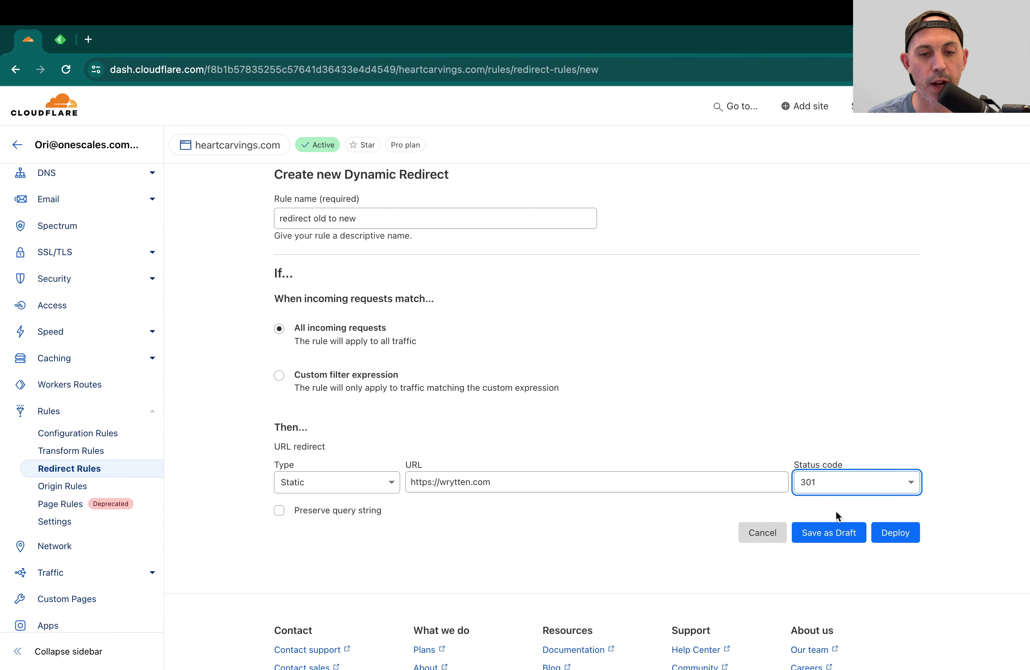
{"action": "left_click", "coordinate": [851, 426]}
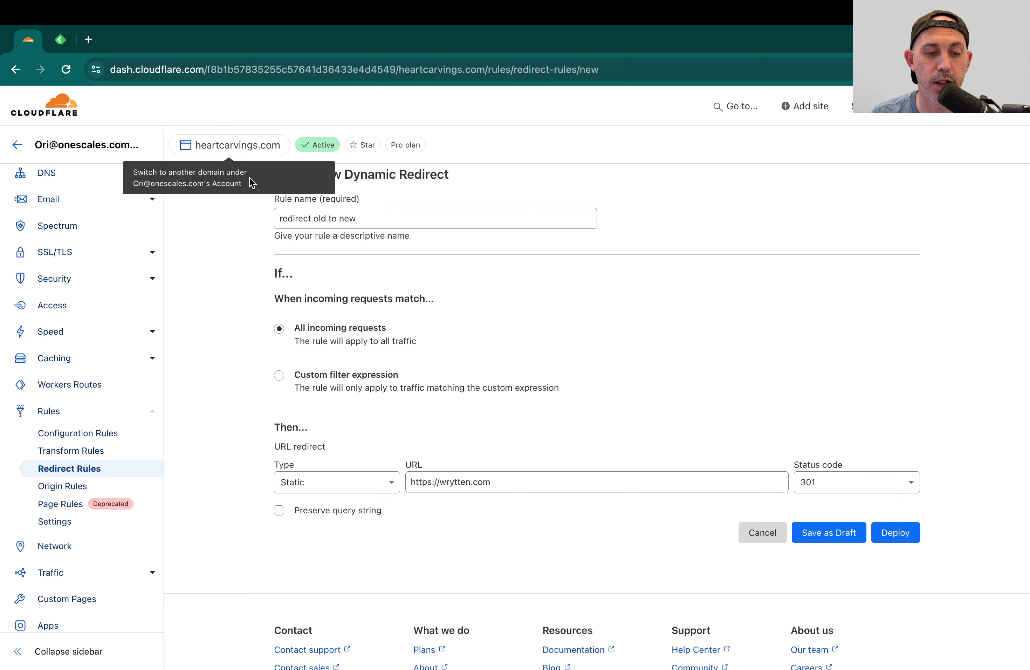
{"action": "left_click", "coordinate": [411, 482]}
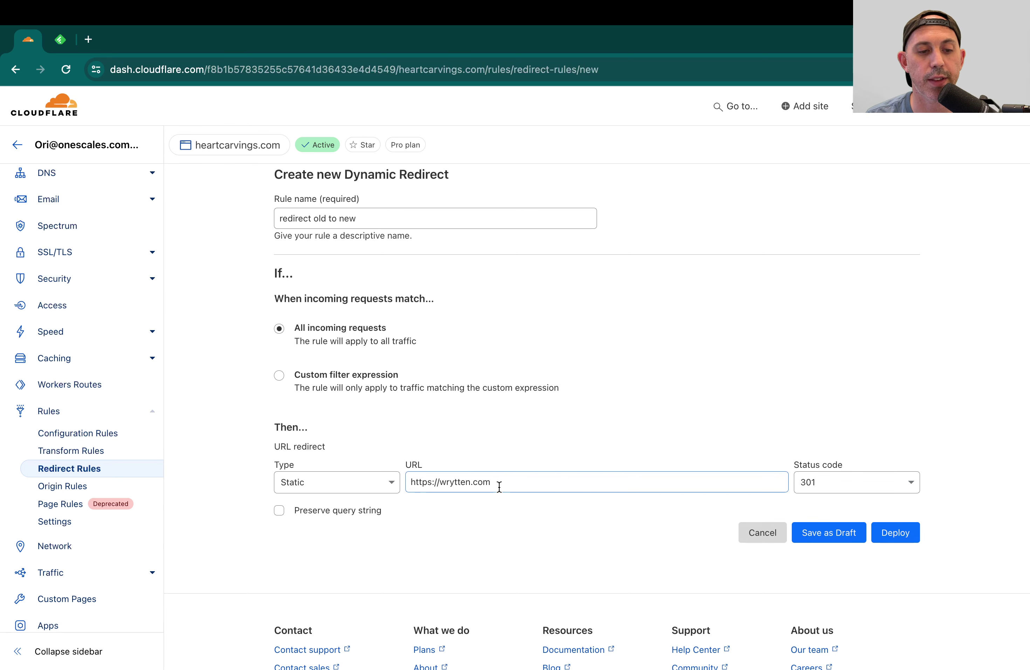
{"action": "left_click", "coordinate": [383, 475]}
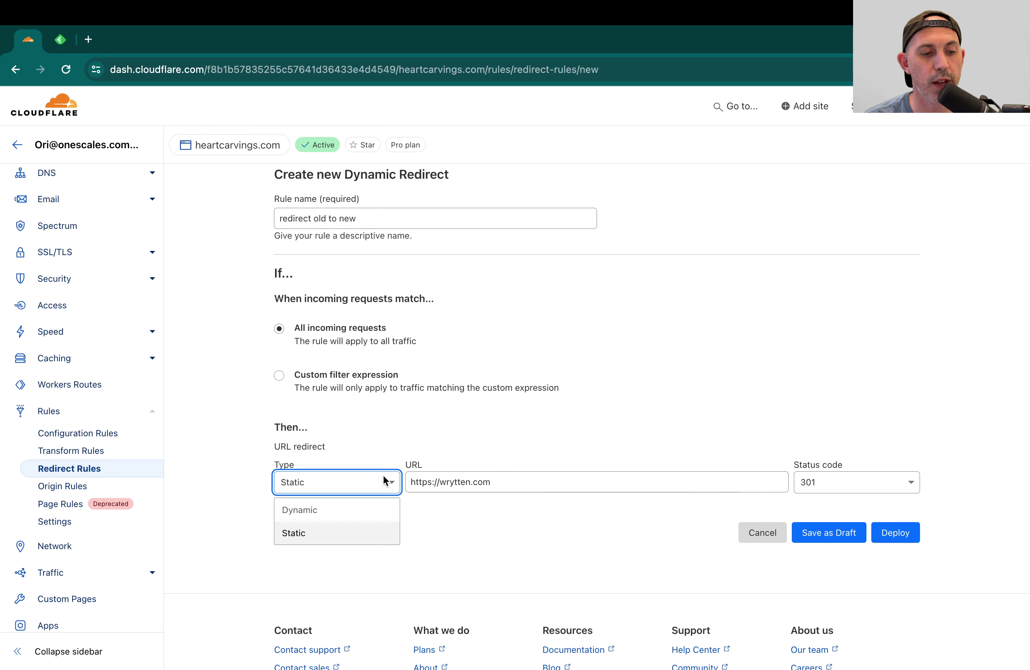
{"action": "left_click", "coordinate": [309, 510]}
{"action": "left_click", "coordinate": [428, 484]}
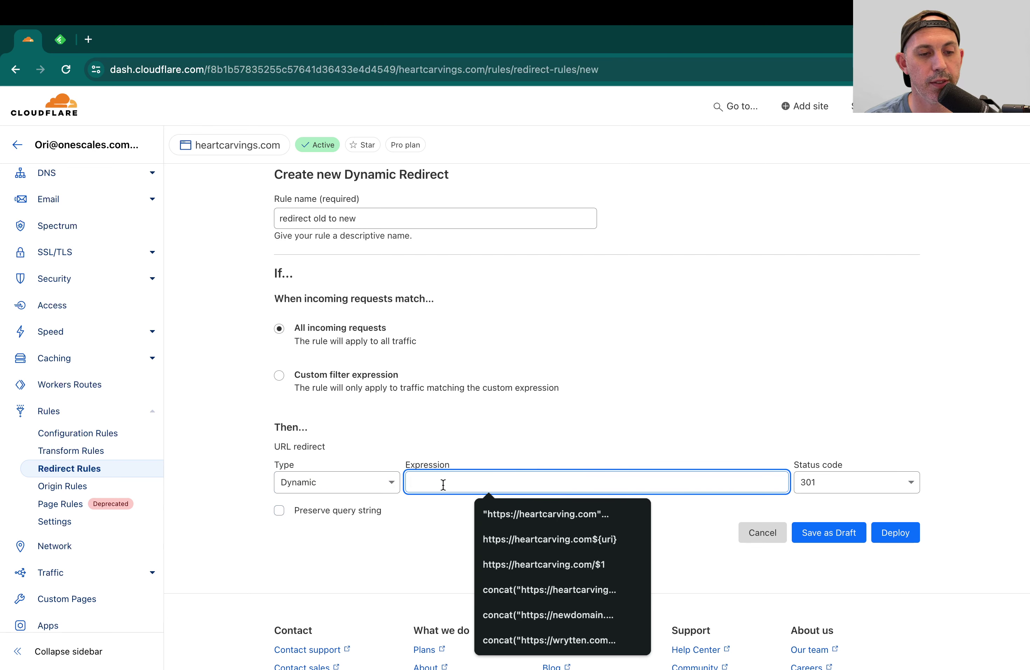
{"action": "type", "text": "concat(\"https://wrytten.com\",http.request.uri.path)"}
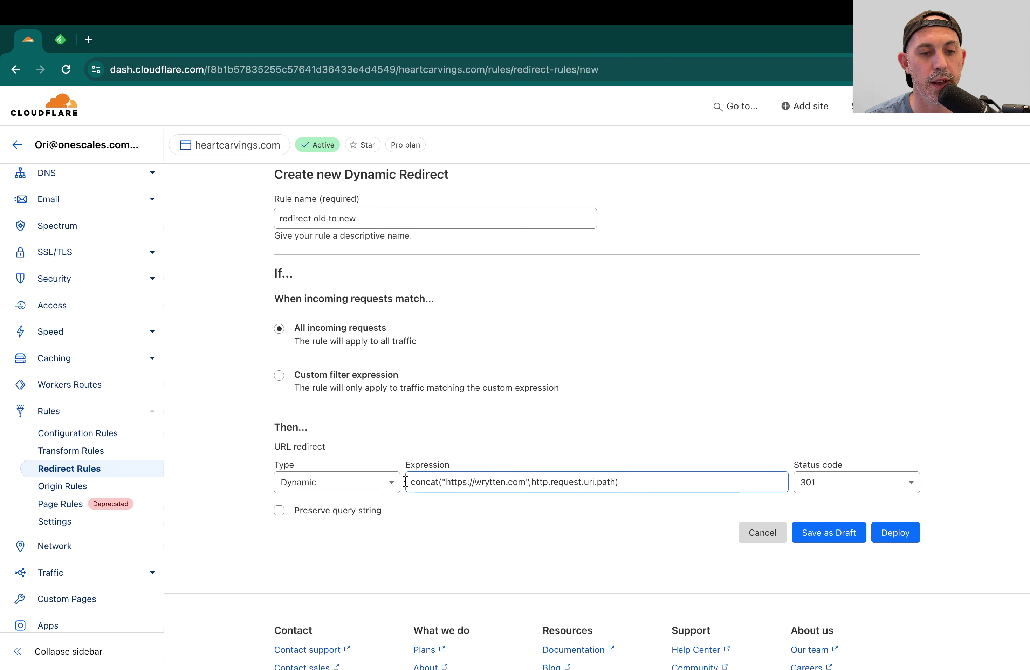
{"action": "left_click_drag", "start_coordinate": [405, 481], "coordinate": [649, 483]}
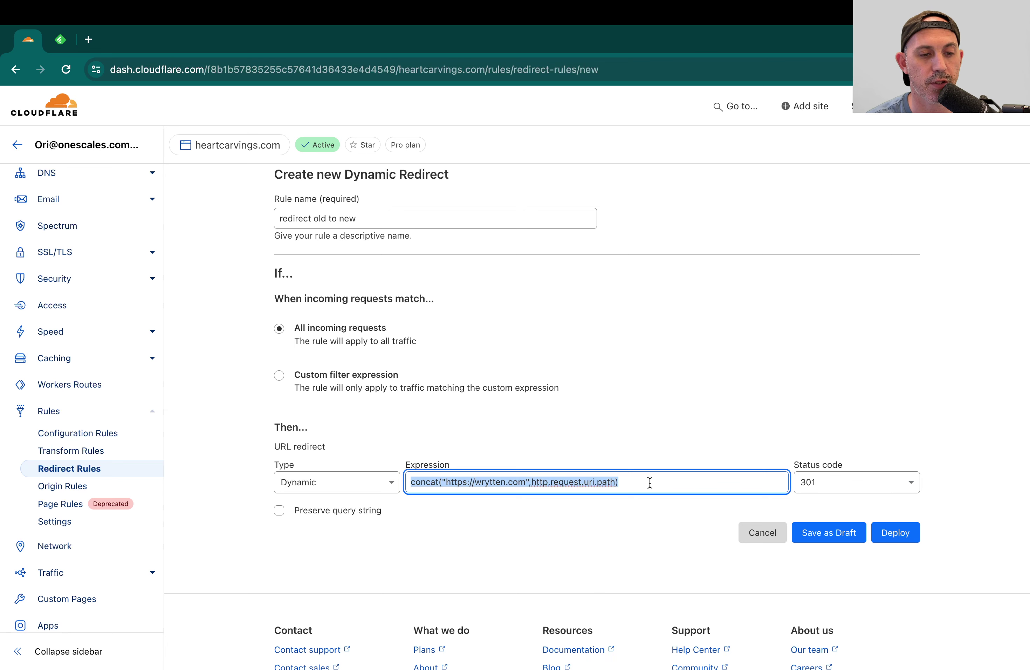
{"action": "left_click", "coordinate": [650, 482]}
{"action": "left_click_drag", "start_coordinate": [445, 482], "coordinate": [631, 483]}
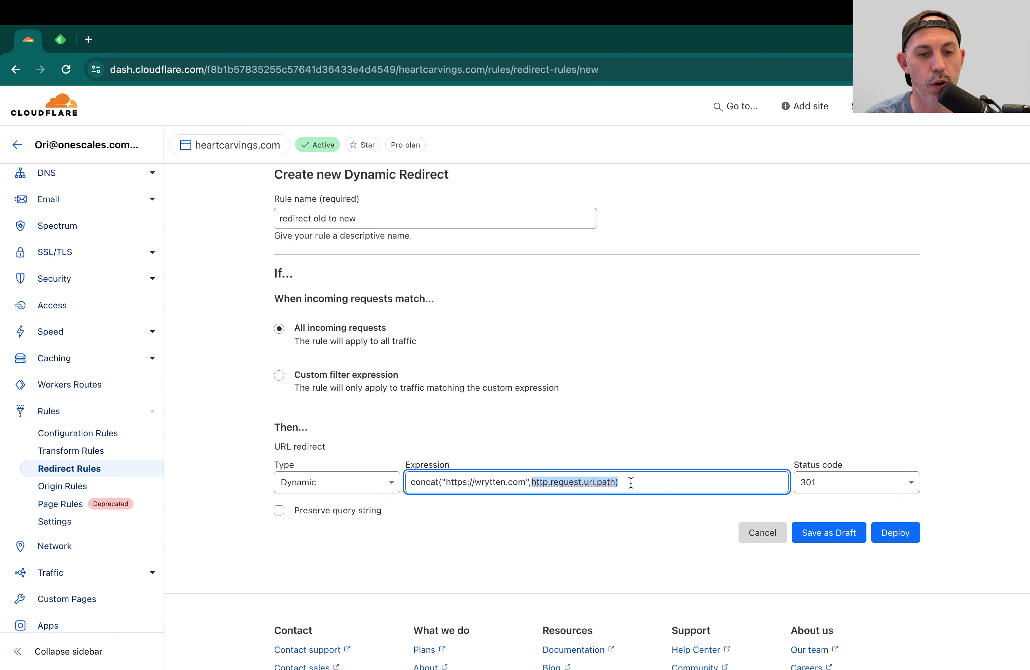
{"action": "left_click", "coordinate": [631, 482]}
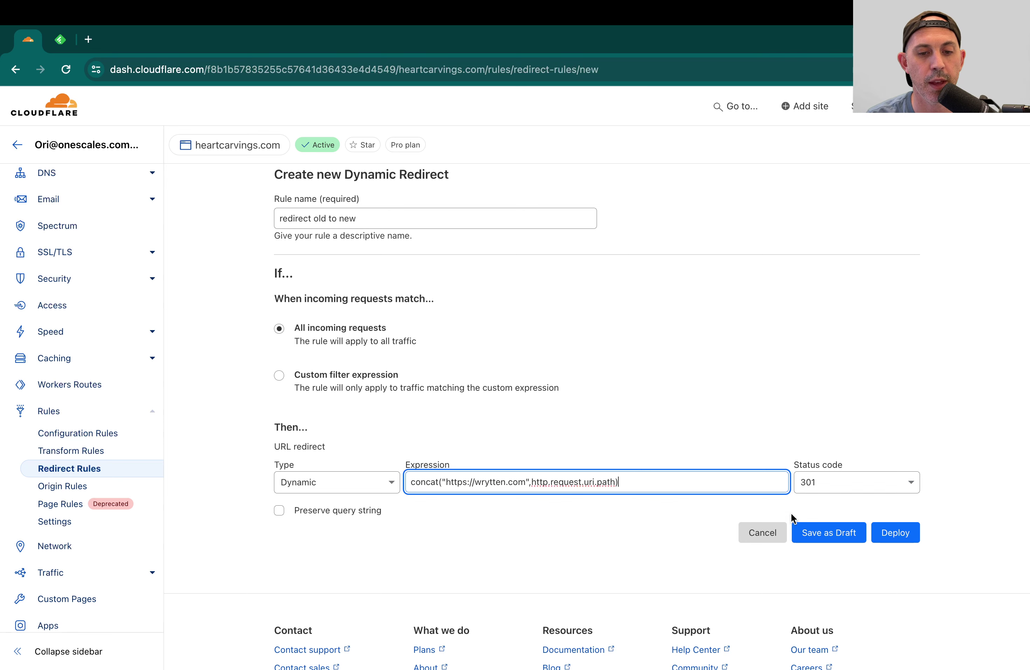
Keep status code 301 and enable Preserve query string on the redirect.
{"action": "left_click", "coordinate": [855, 483]}
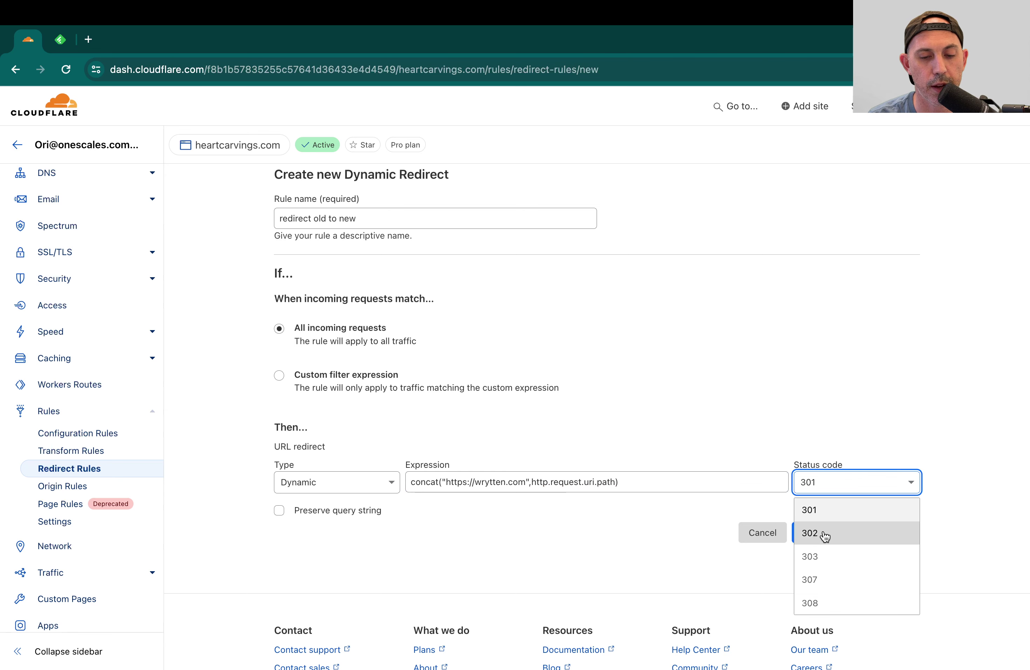
{"action": "left_click", "coordinate": [854, 419]}
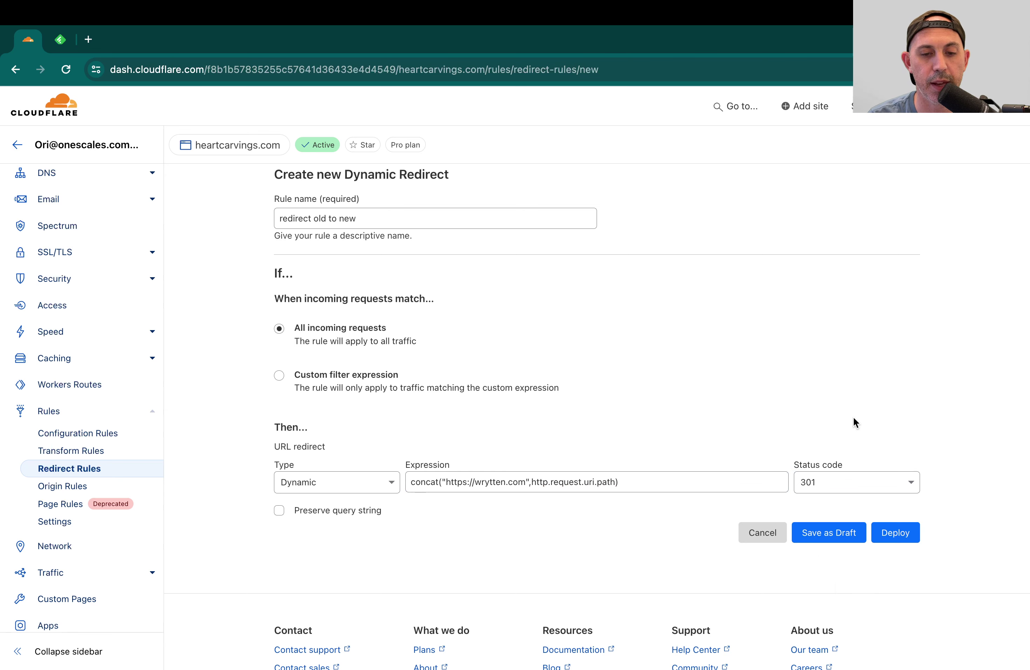
{"action": "left_click", "coordinate": [828, 485]}
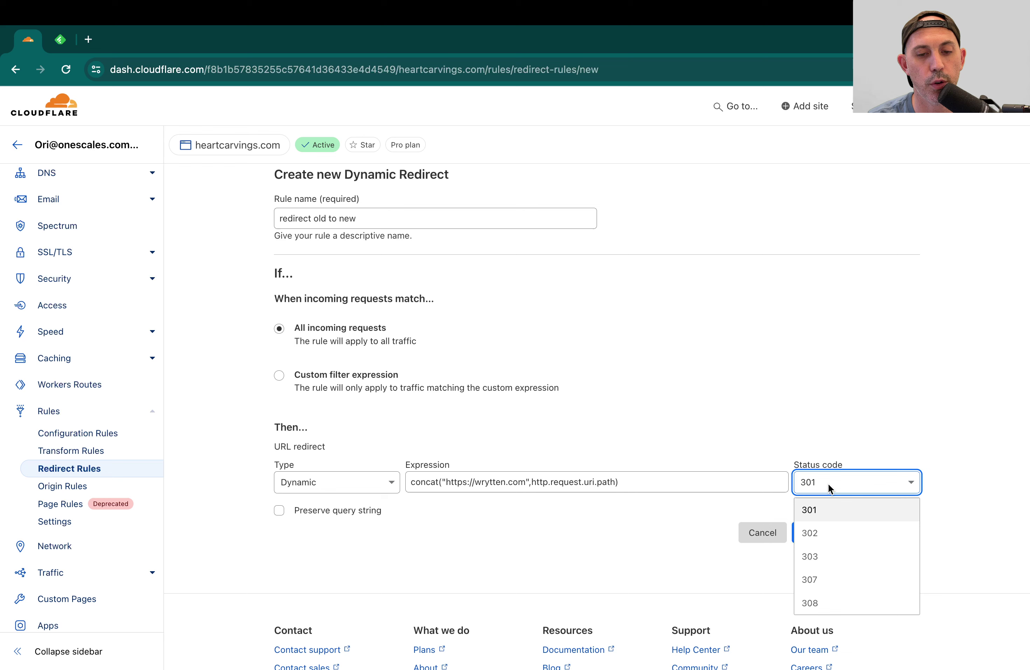
{"action": "left_click", "coordinate": [796, 428]}
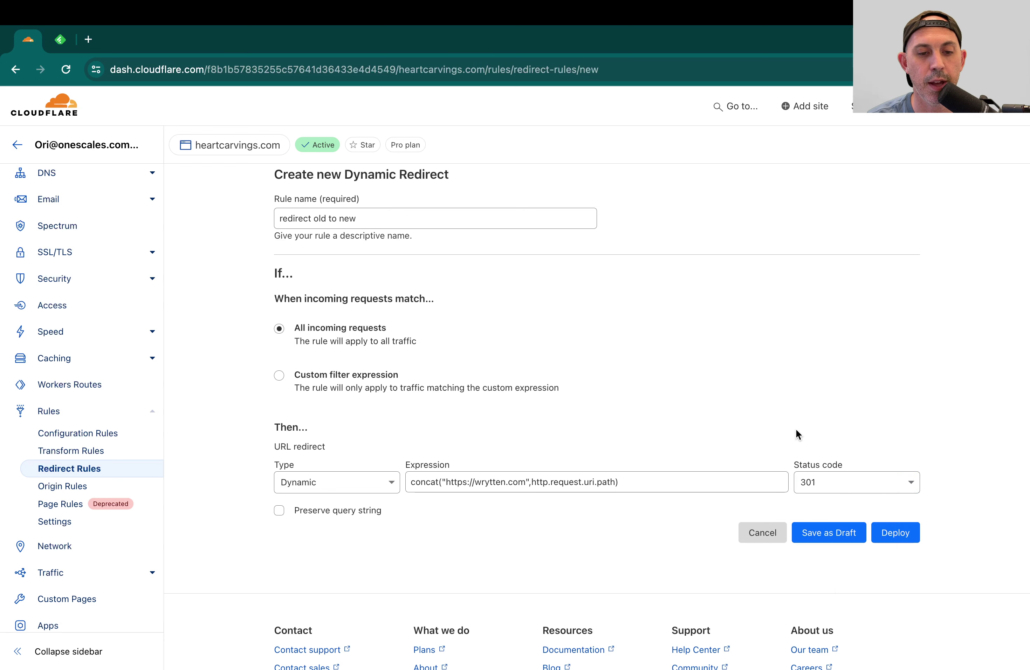
{"action": "left_click", "coordinate": [322, 515]}
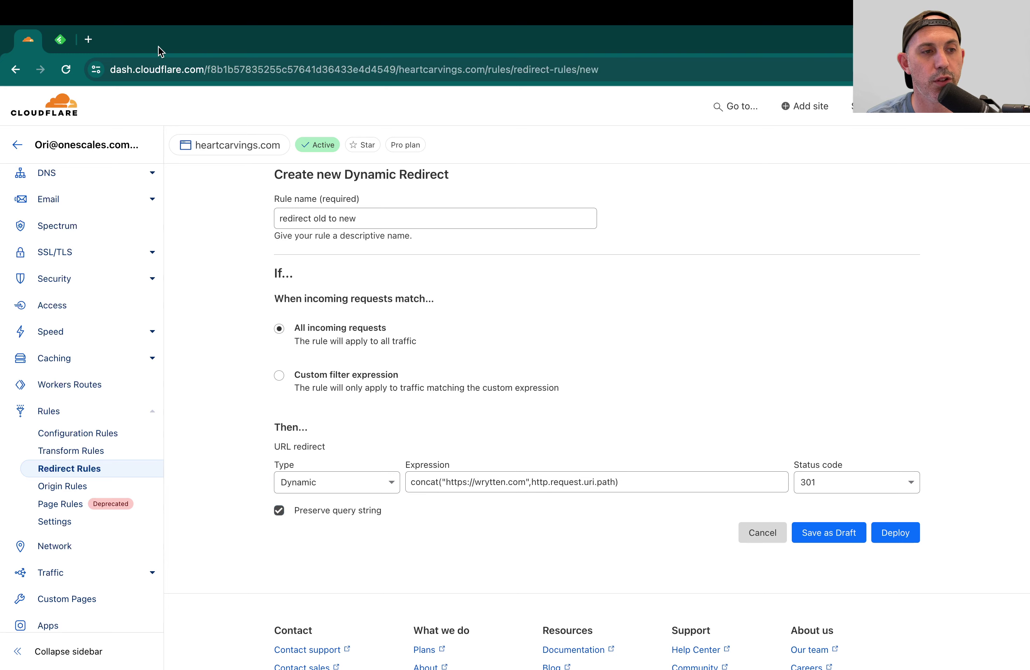
{"action": "left_click", "coordinate": [277, 68]}
Enter heartcarvings.com/about-us?id=hello&search in Chrome's address bar without loading it.
{"action": "type", "text": "wey"}
{"action": "key", "text": "BackSpace"}
{"action": "key", "text": "BackSpace"}
{"action": "key", "text": "BackSpace"}
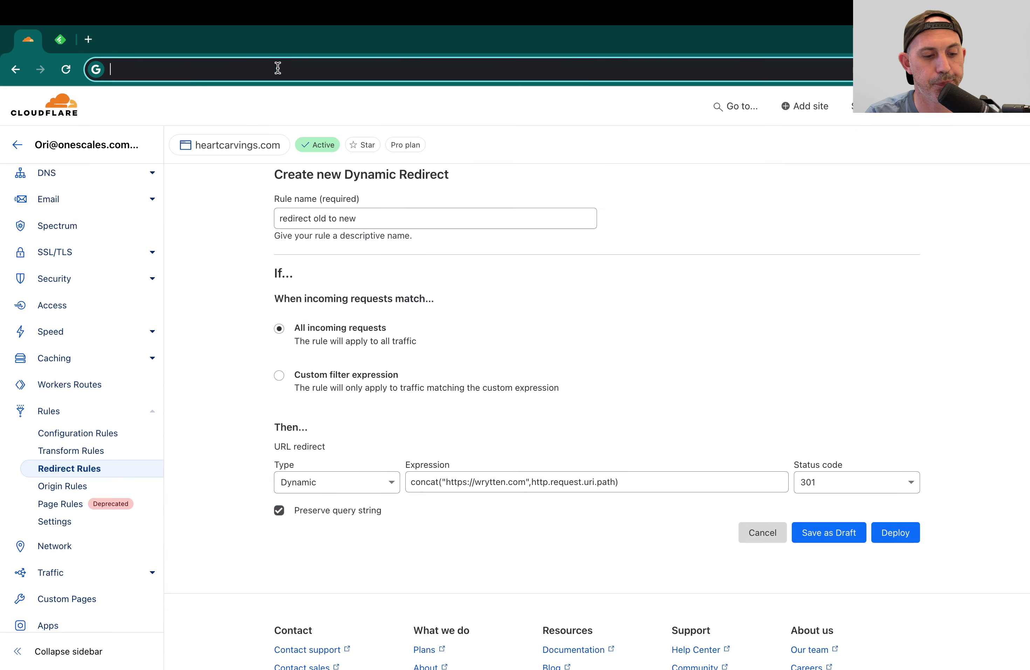
{"action": "type", "text": "heartc"}
{"action": "key", "text": "Right"}
{"action": "key", "text": "BackSpace"}
{"action": "key", "text": "BackSpace"}
{"action": "key", "text": "BackSpace"}
{"action": "key", "text": "BackSpace"}
{"action": "key", "text": "BackSpace"}
{"action": "key", "text": "BackSpace"}
{"action": "key", "text": "BackSpace"}
{"action": "key", "text": "BackSpace"}
{"action": "key", "text": "BackSpace"}
{"action": "key", "text": "BackSpace"}
{"action": "key", "text": "BackSpace"}
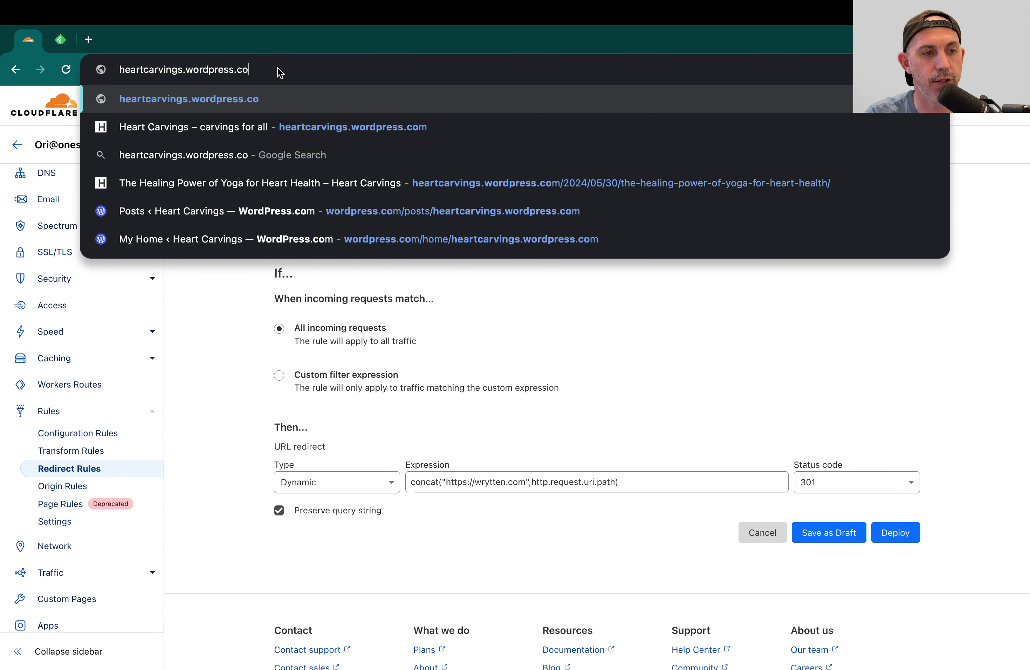
{"action": "key", "text": "BackSpace"}
{"action": "key", "text": "BackSpace"}
{"action": "type", "text": "com/a"}
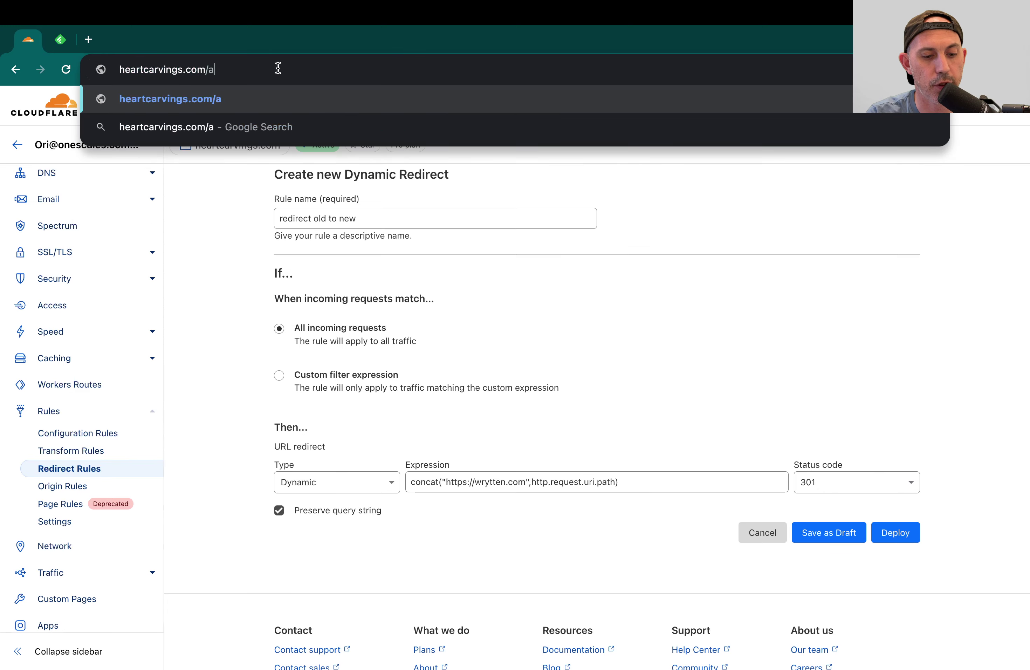
{"action": "type", "text": "bout-us?"}
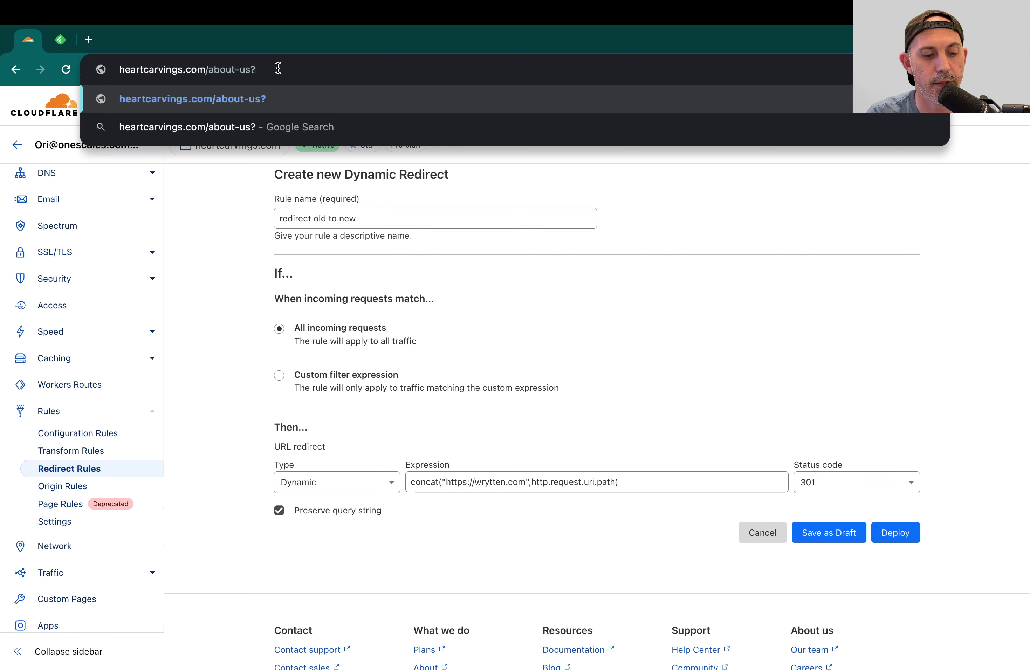
{"action": "type", "text": "id"}
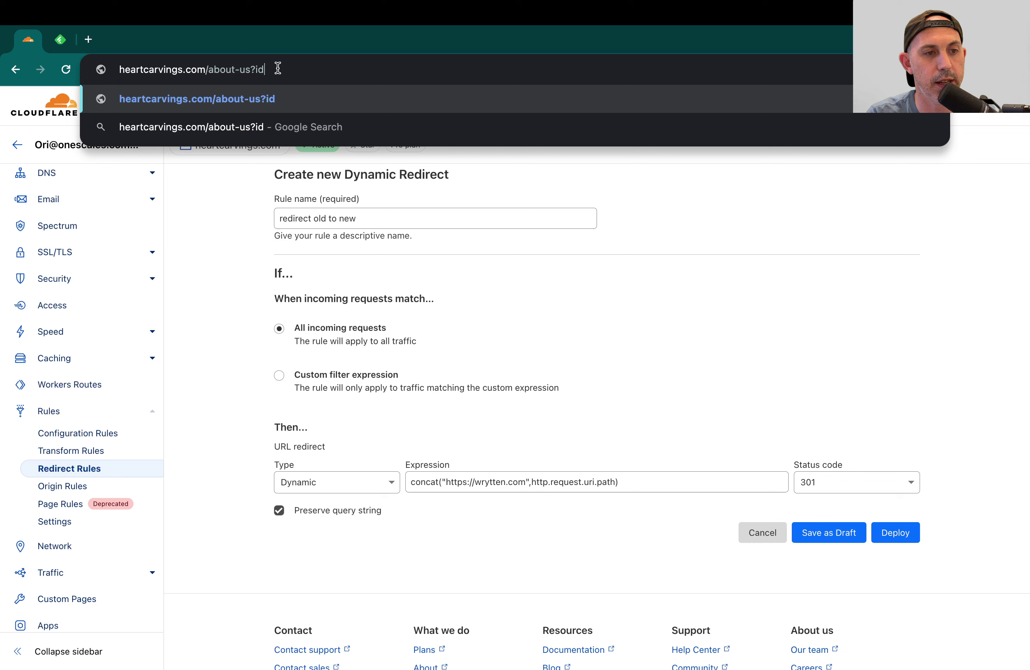
{"action": "type", "text": "=hello"}
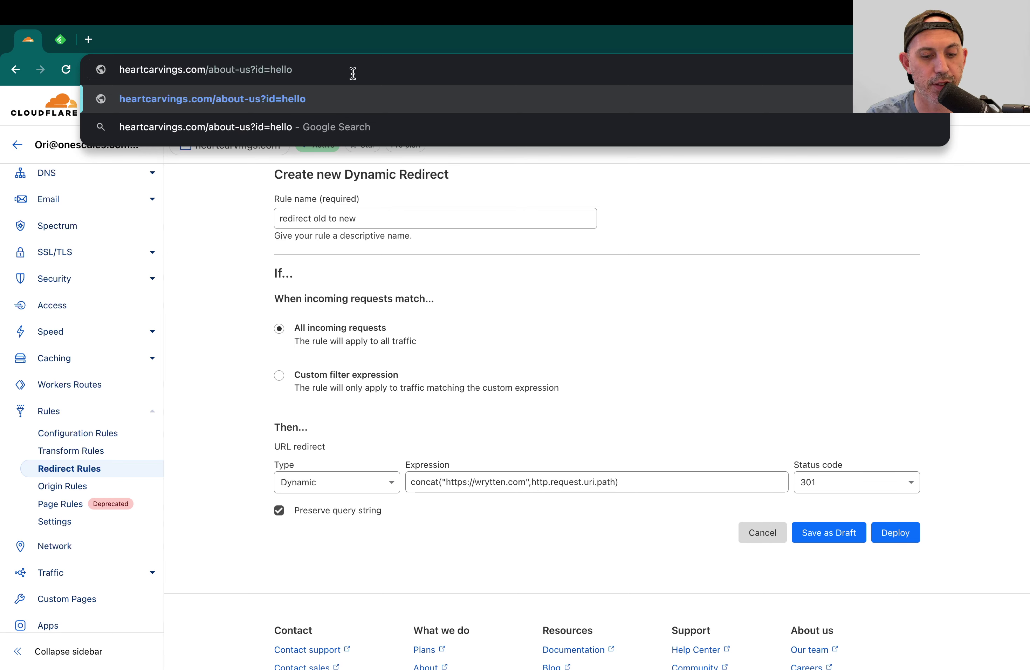
{"action": "type", "text": "&search"}
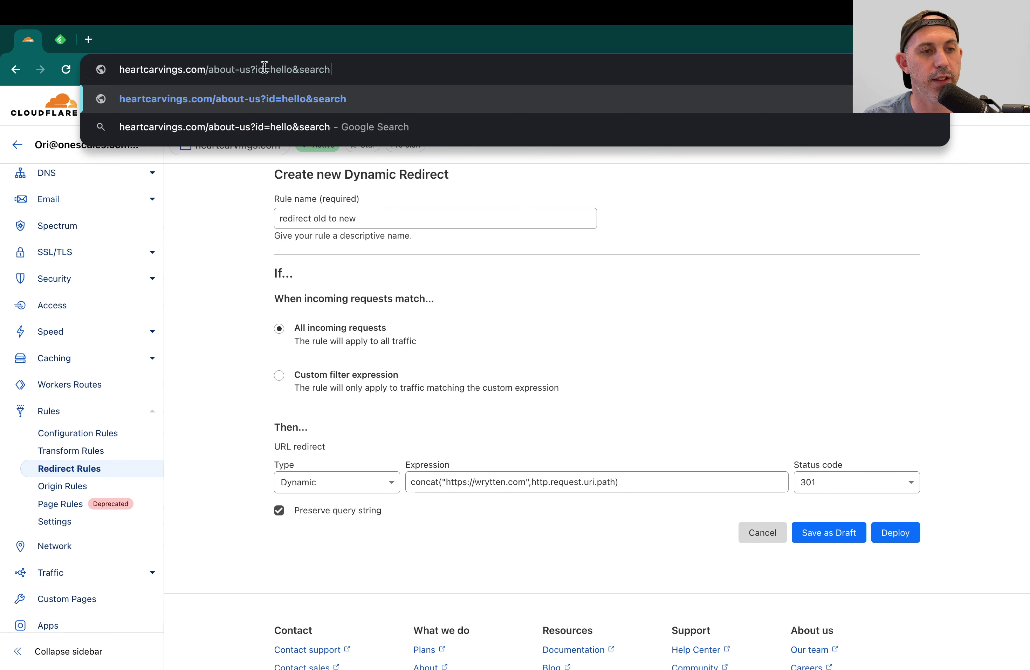
Highlight the ?id=hello&search query string in the address to point it out.
{"action": "left_click_drag", "start_coordinate": [255, 69], "coordinate": [369, 70]}
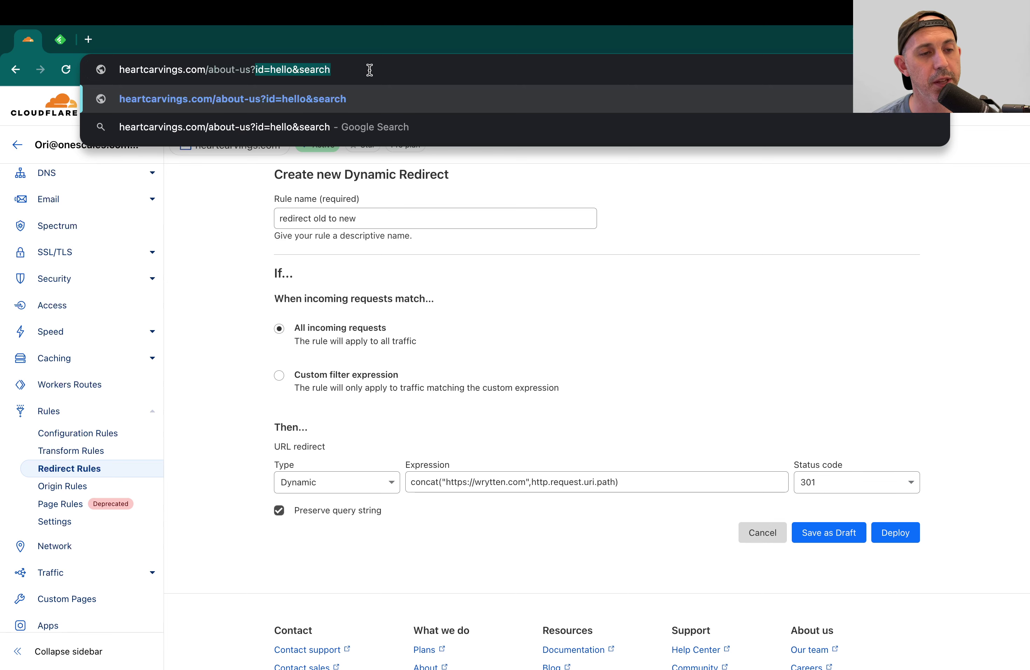
{"action": "left_click", "coordinate": [369, 70]}
{"action": "left_click_drag", "start_coordinate": [255, 70], "coordinate": [366, 70]}
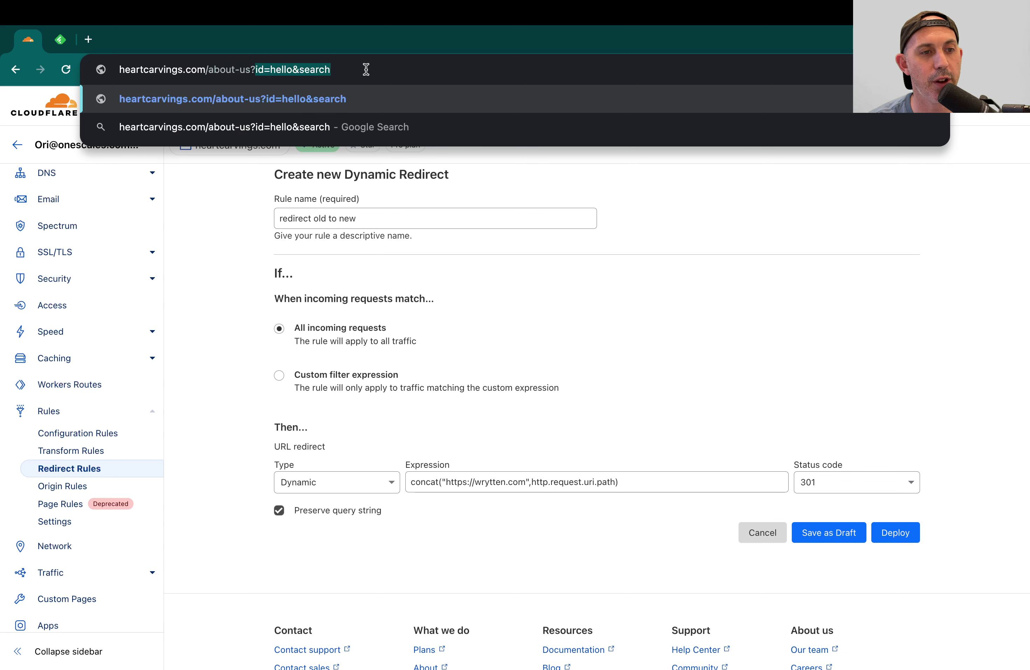
{"action": "key", "text": "Right"}
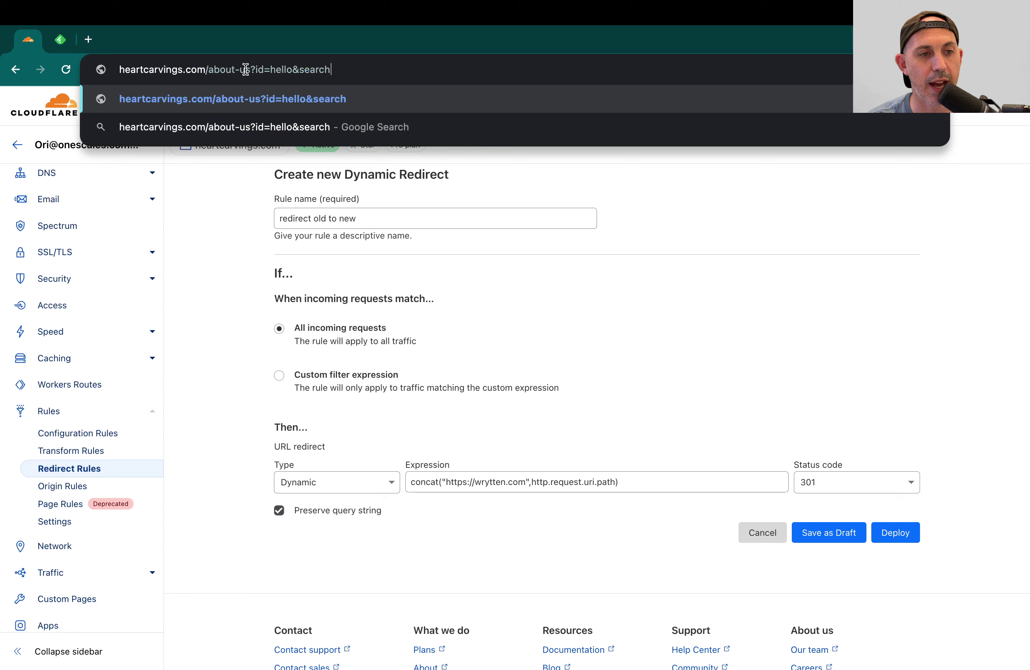
{"action": "left_click_drag", "start_coordinate": [251, 69], "coordinate": [353, 69]}
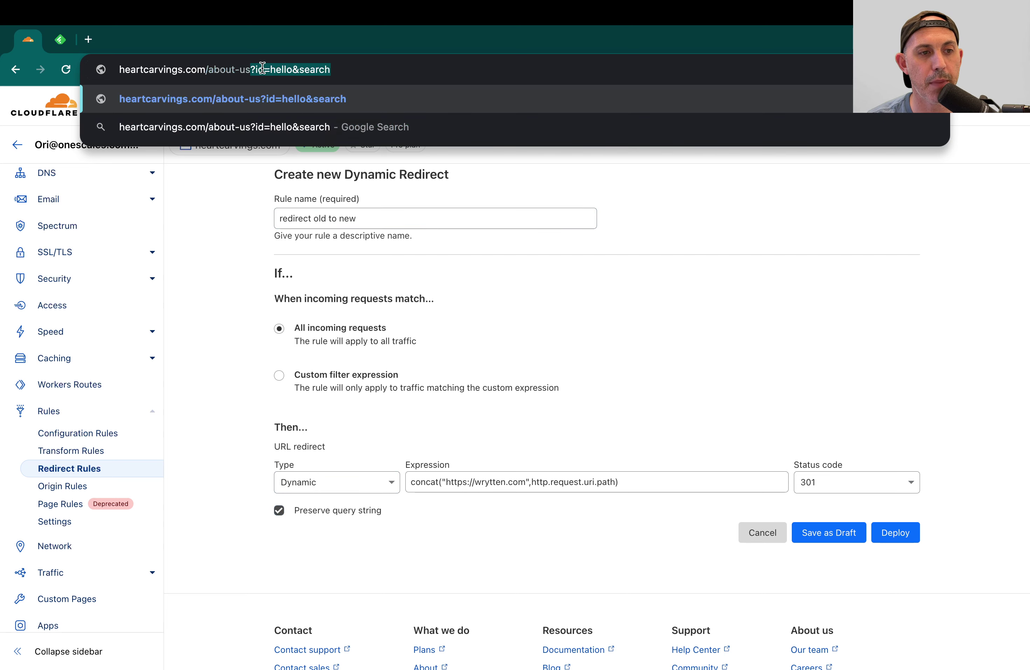
{"action": "left_click", "coordinate": [251, 68]}
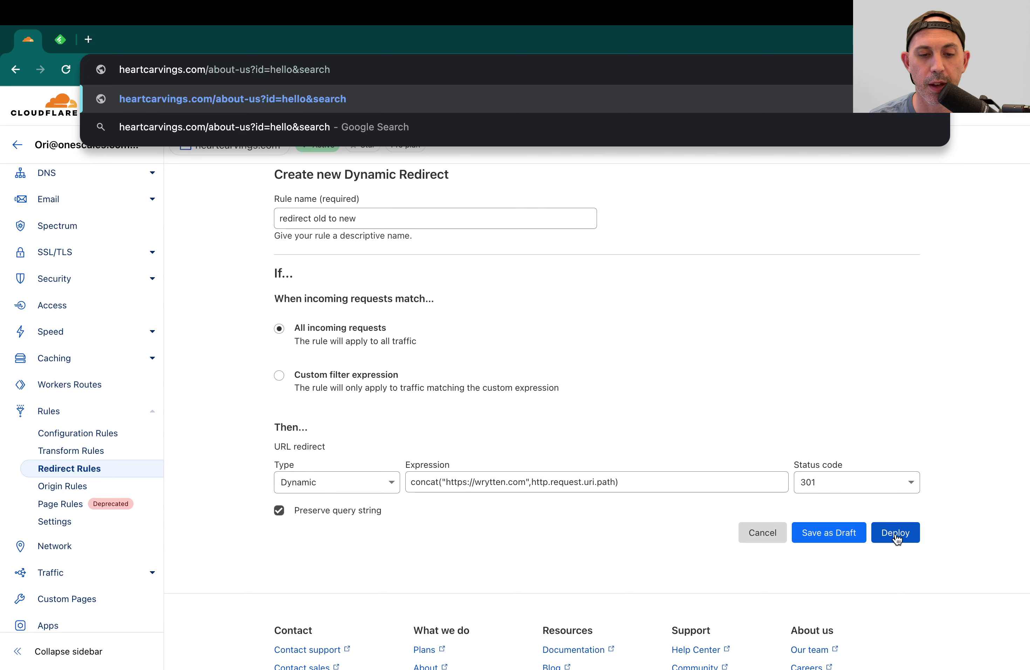
Confirm status 301 and deploy the 'redirect old to new' rule.
{"action": "left_click", "coordinate": [826, 482]}
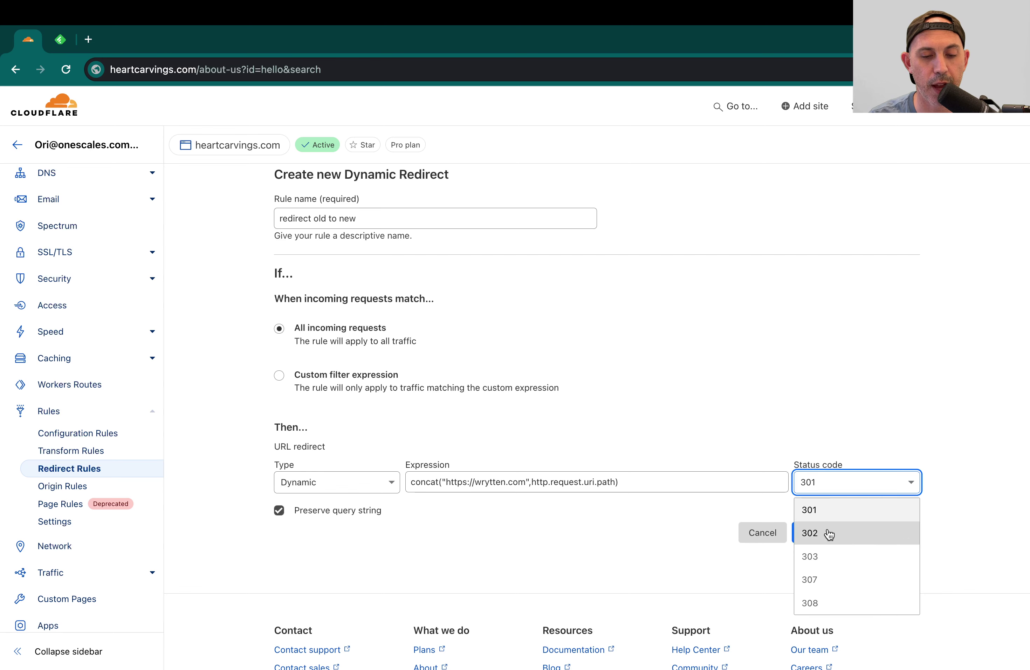
{"action": "left_click", "coordinate": [875, 450]}
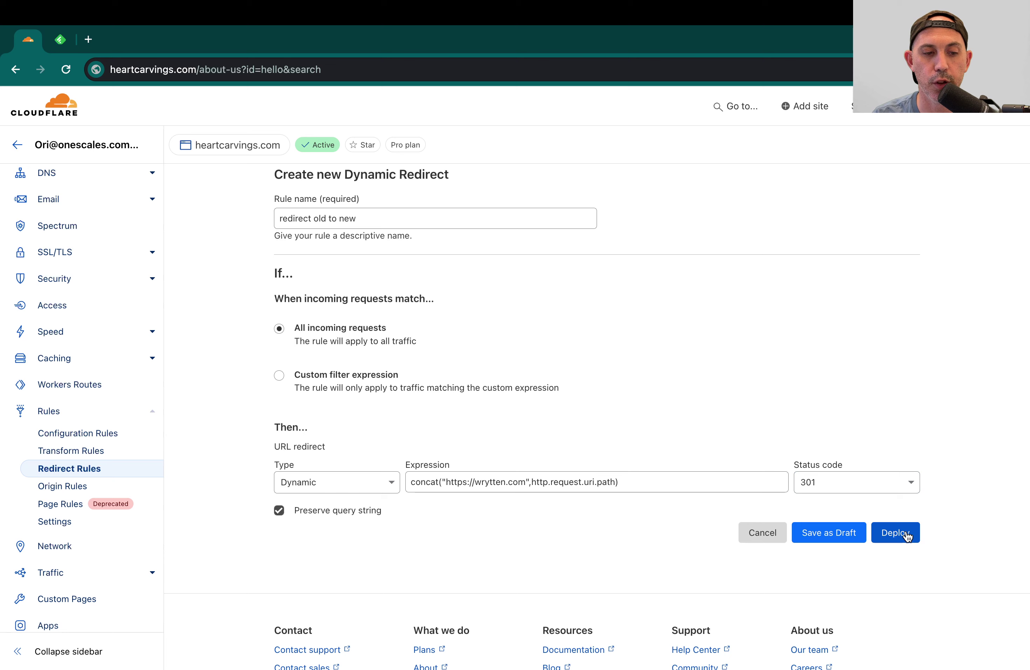
{"action": "left_click", "coordinate": [894, 538]}
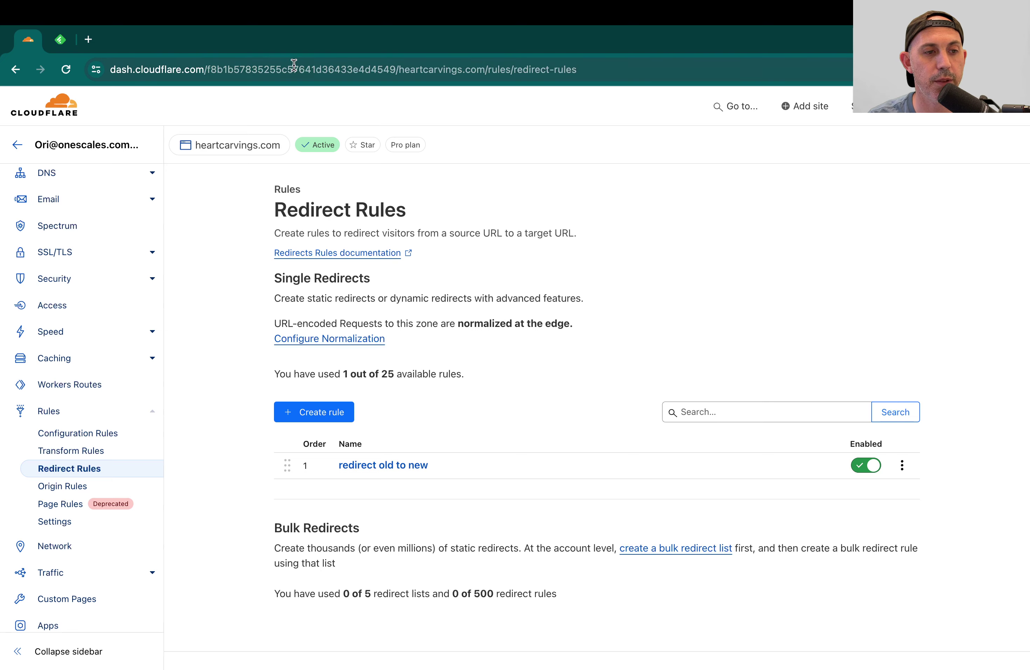
In a new tab, load heartcarvings.com/about-us and confirm it lands on wrytten.com/about-us.
{"action": "left_click", "coordinate": [88, 39]}
{"action": "type", "text": "heartca"}
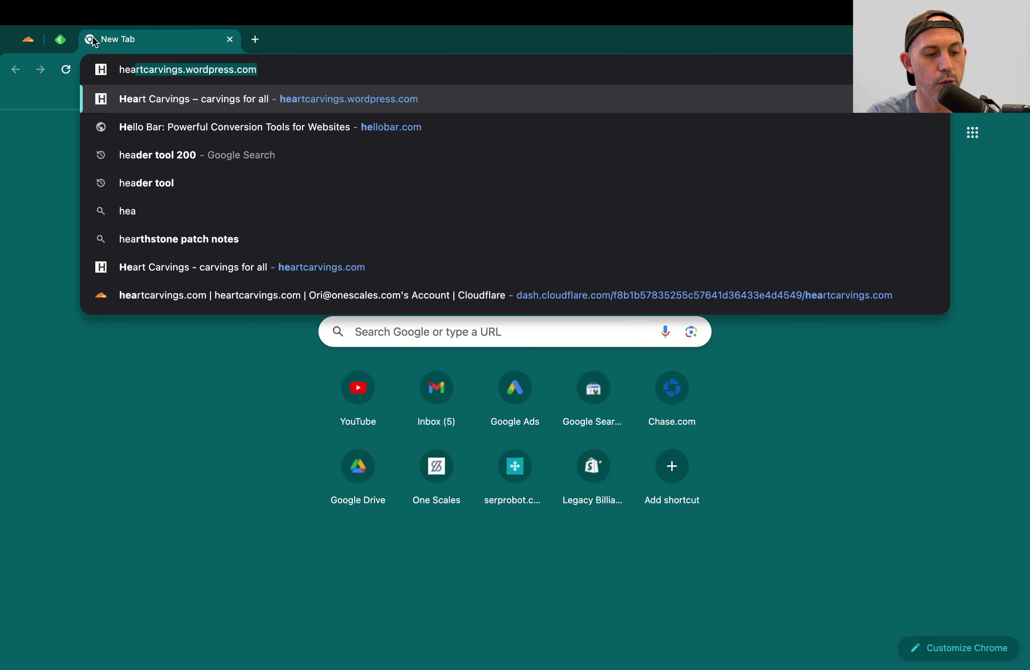
{"action": "key", "text": "Right"}
{"action": "key", "text": "BackSpace"}
{"action": "key", "text": "BackSpace"}
{"action": "key", "text": "BackSpace"}
{"action": "key", "text": "BackSpace"}
{"action": "key", "text": "BackSpace"}
{"action": "key", "text": "BackSpace"}
{"action": "key", "text": "BackSpace"}
{"action": "key", "text": "BackSpace"}
{"action": "key", "text": "BackSpace"}
{"action": "key", "text": "BackSpace"}
{"action": "key", "text": "BackSpace"}
{"action": "key", "text": "BackSpace"}
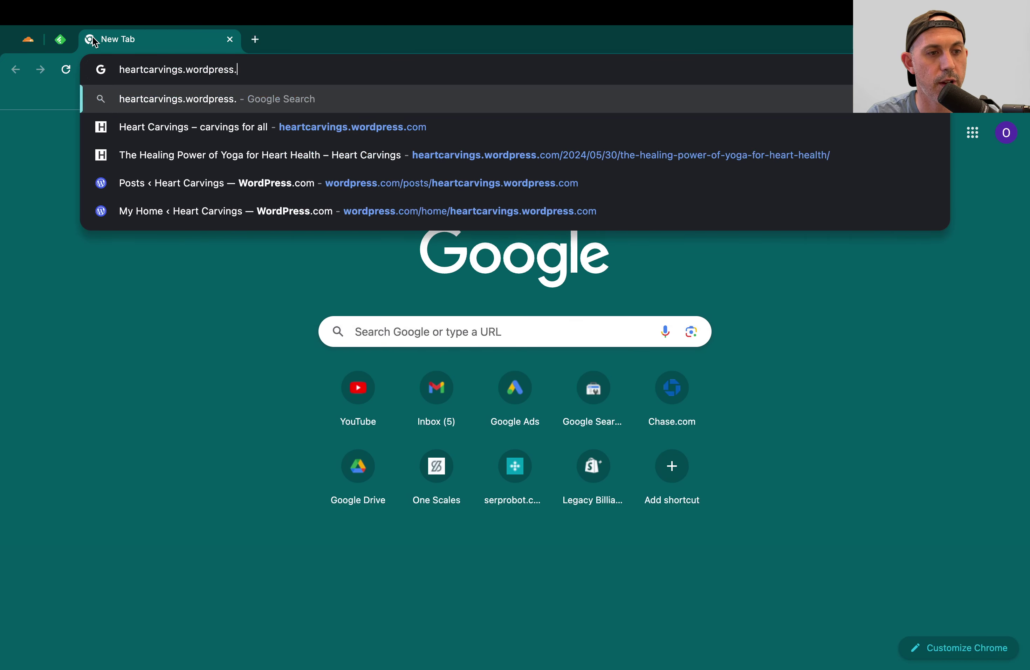
{"action": "key", "text": "BackSpace"}
{"action": "type", "text": "com"}
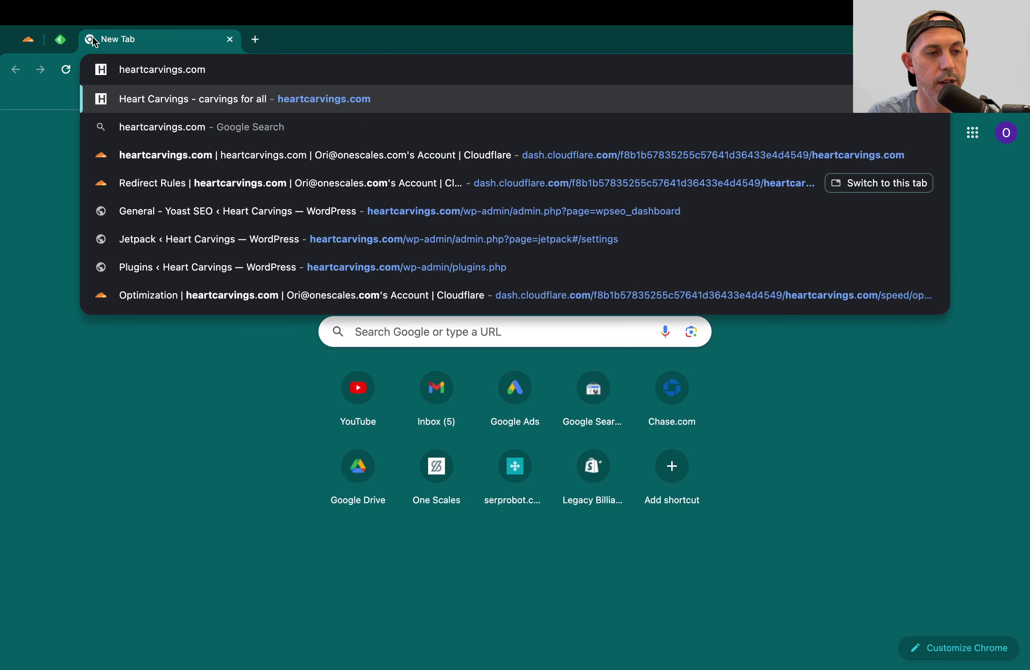
{"action": "type", "text": "/"}
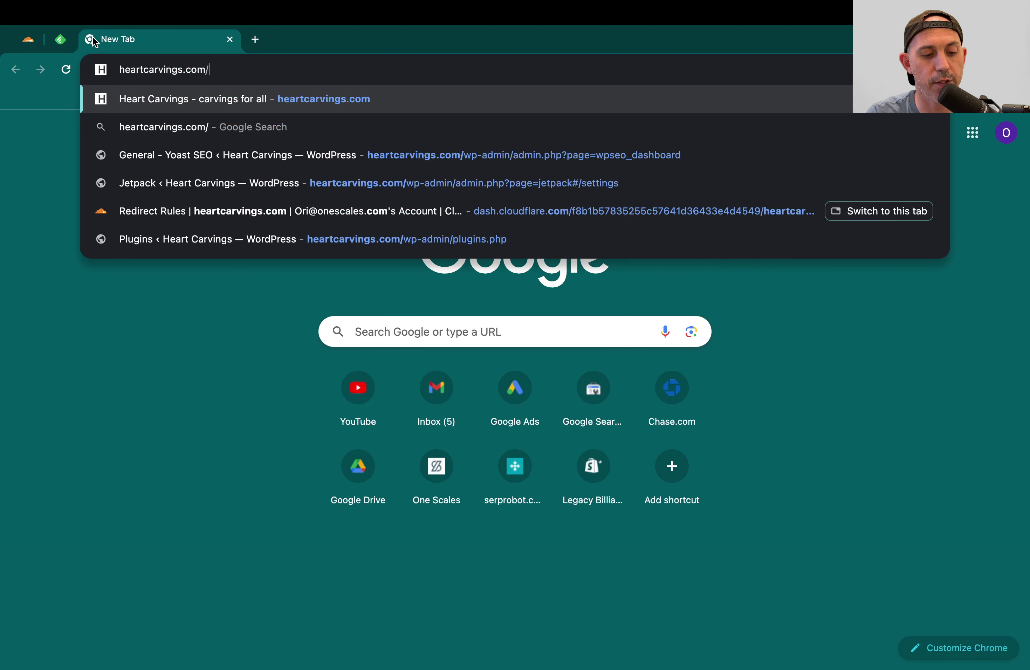
{"action": "type", "text": "about-us"}
{"action": "key", "text": "Return"}
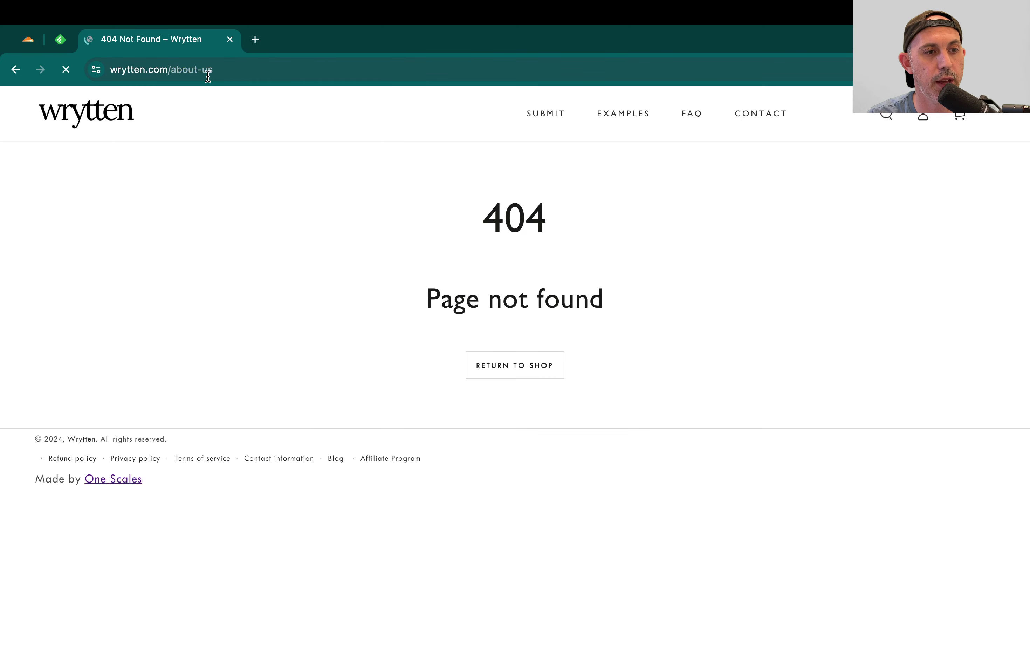
{"action": "left_click", "coordinate": [207, 75]}
Load heartcarvings.com/pages/faq and confirm it redirects to wrytten.com/pages/faq.
{"action": "double_click", "coordinate": [239, 71]}
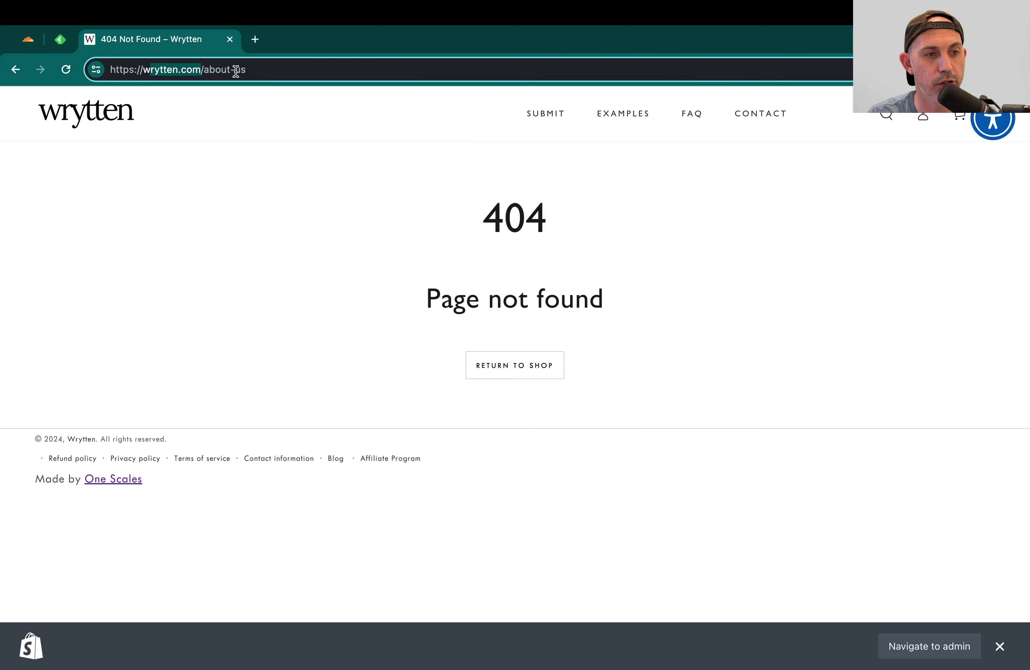
{"action": "triple_click", "coordinate": [235, 70]}
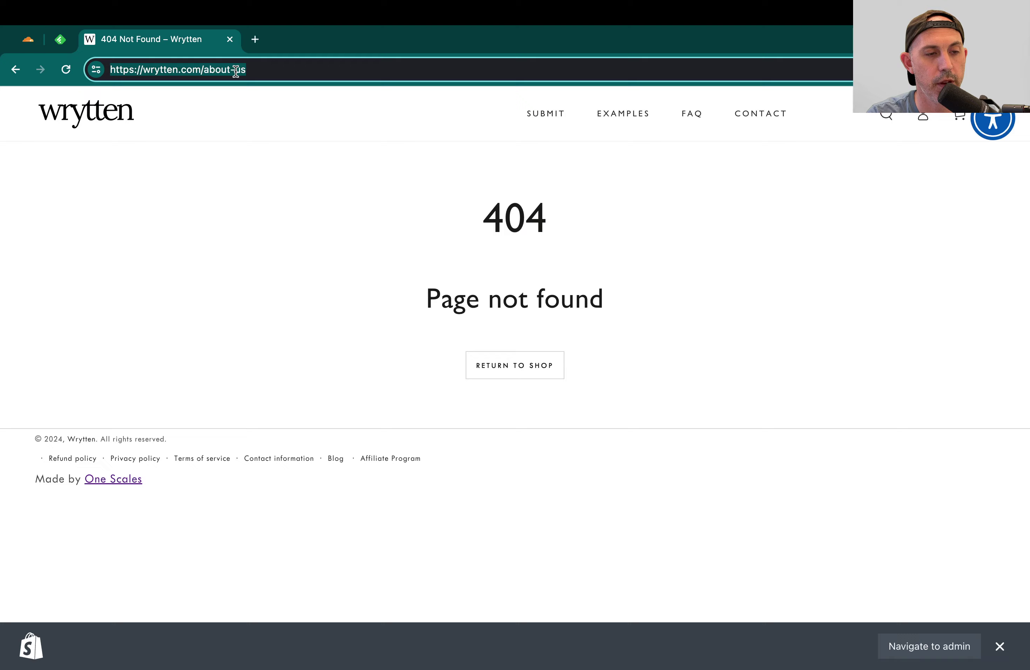
{"action": "type", "text": "heartcarvings.wordpress.com"}
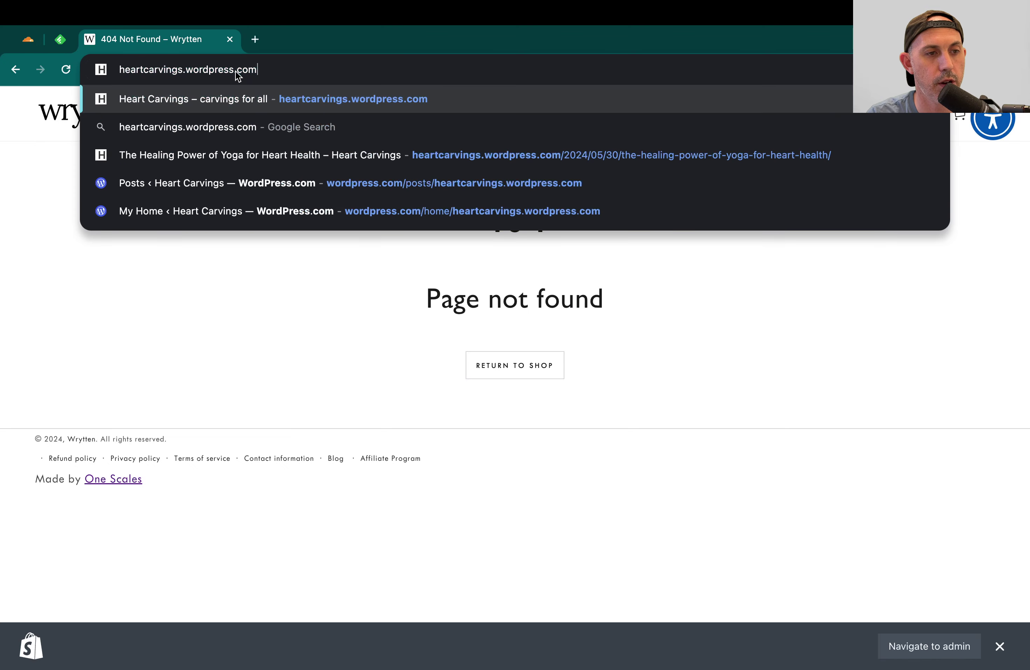
{"action": "key", "text": "BackSpace"}
{"action": "key", "text": "BackSpace"}
{"action": "key", "text": "BackSpace"}
{"action": "key", "text": "BackSpace"}
{"action": "key", "text": "BackSpace"}
{"action": "key", "text": "BackSpace"}
{"action": "key", "text": "BackSpace"}
{"action": "key", "text": "BackSpace"}
{"action": "key", "text": "BackSpace"}
{"action": "key", "text": "BackSpace"}
{"action": "key", "text": "BackSpace"}
{"action": "key", "text": "BackSpace"}
{"action": "key", "text": "BackSpace"}
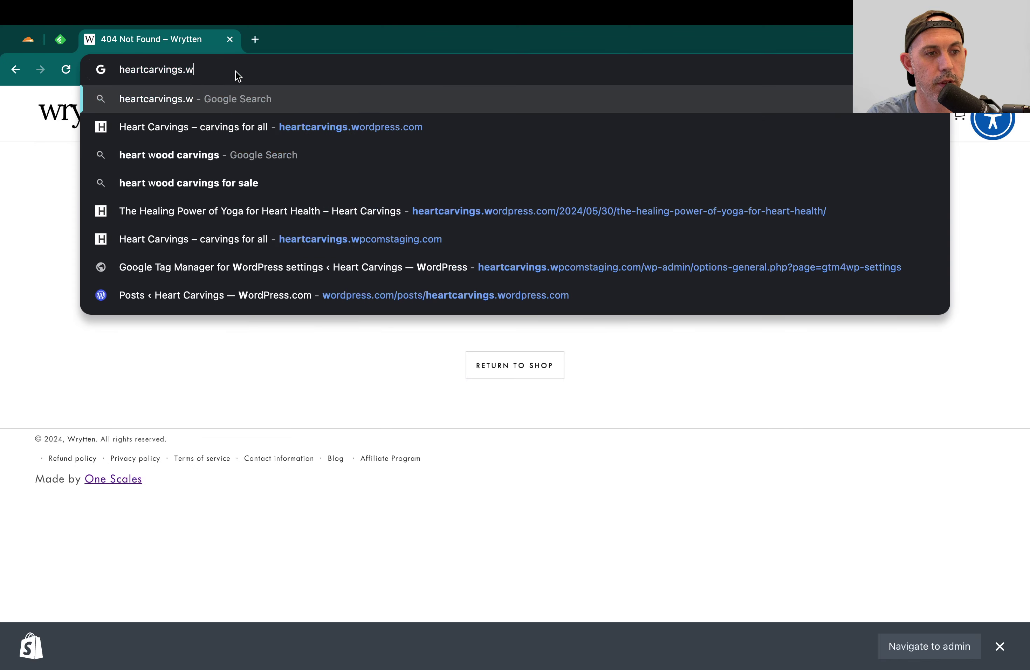
{"action": "type", "text": "com/pages/"}
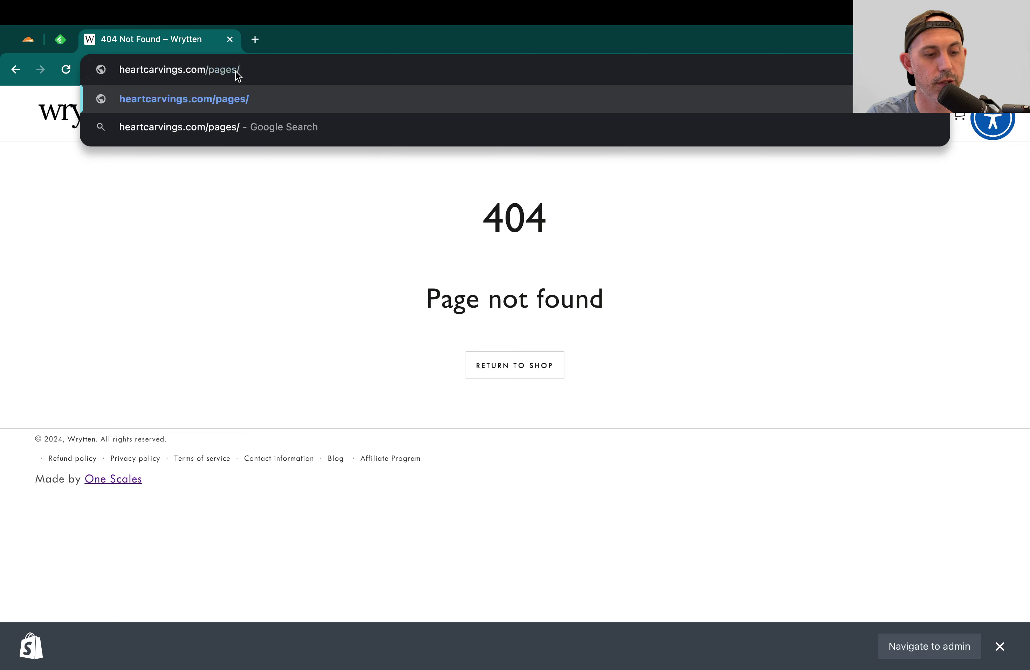
{"action": "type", "text": "faq"}
{"action": "key", "text": "Return"}
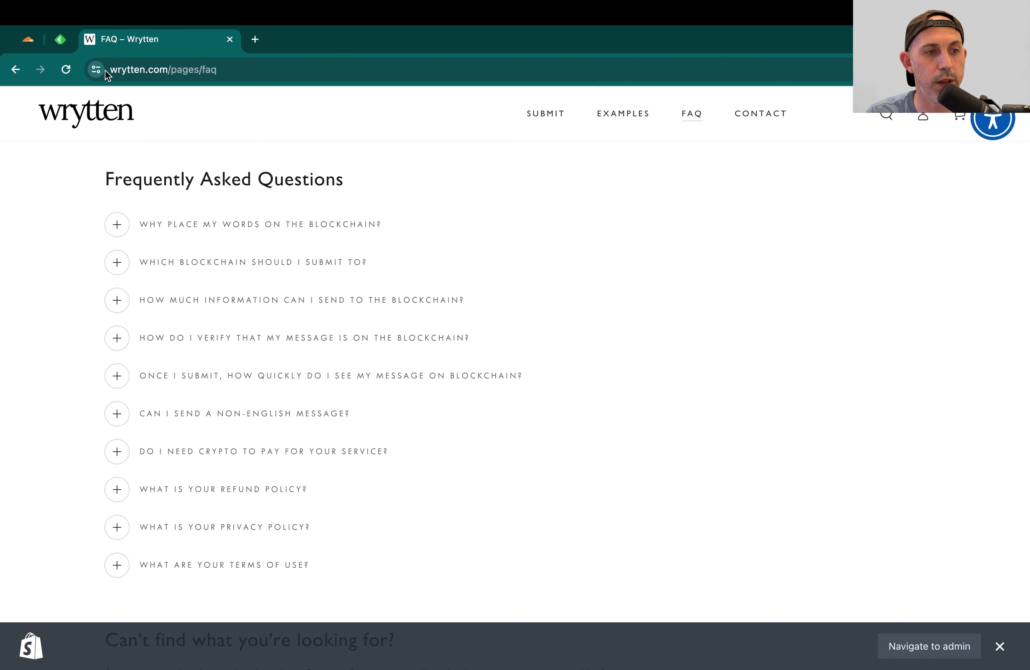
{"action": "left_click_drag", "start_coordinate": [167, 70], "coordinate": [236, 70]}
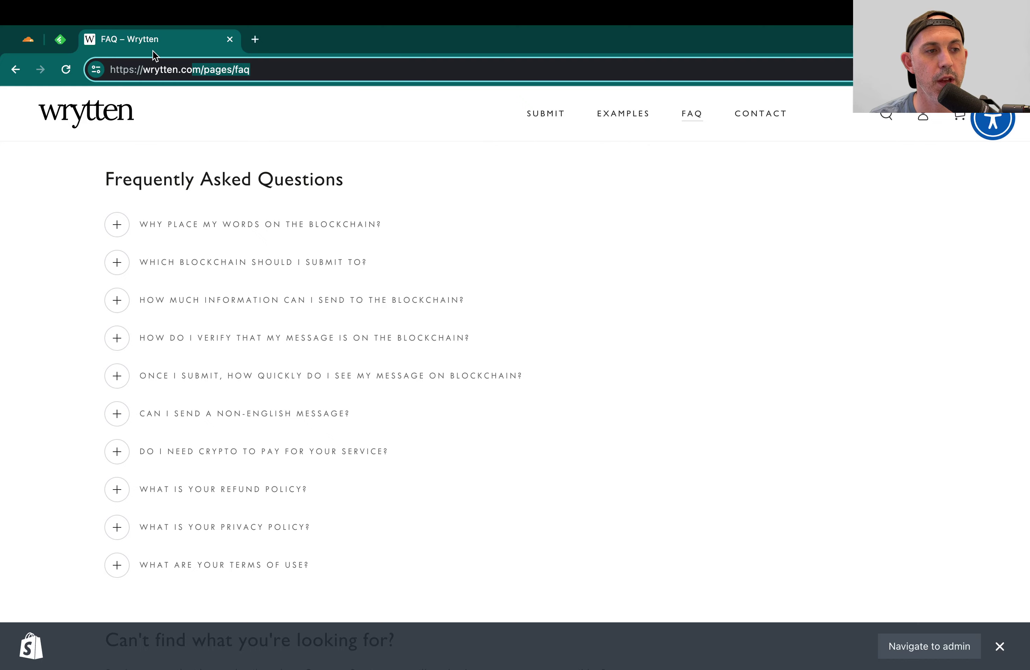
Return to the Cloudflare tab listing the enabled 'redirect old to new' rule.
{"action": "left_click", "coordinate": [29, 40]}
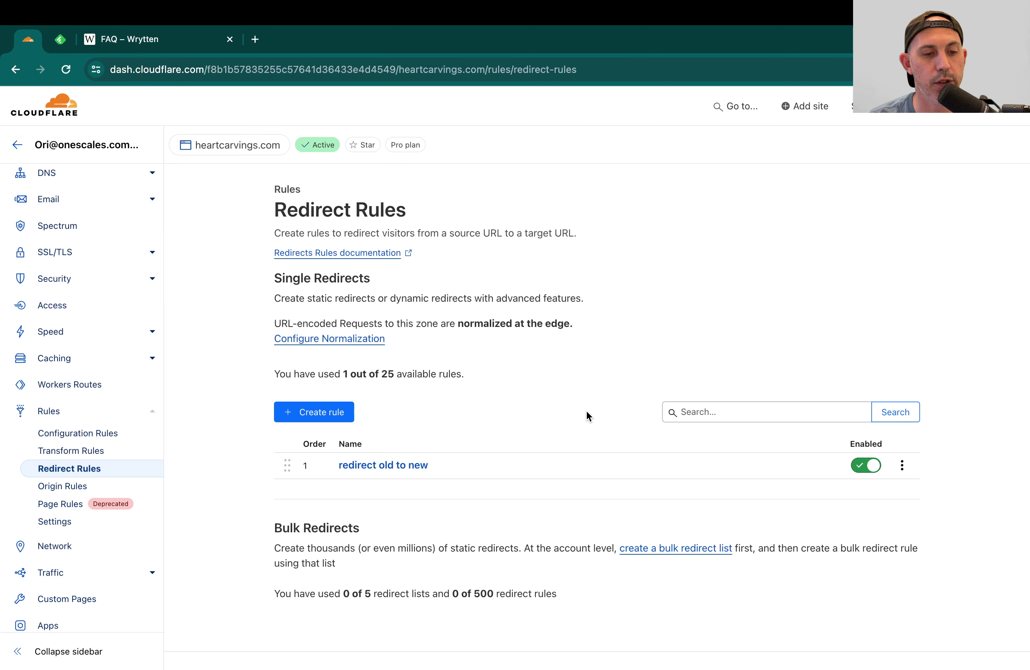